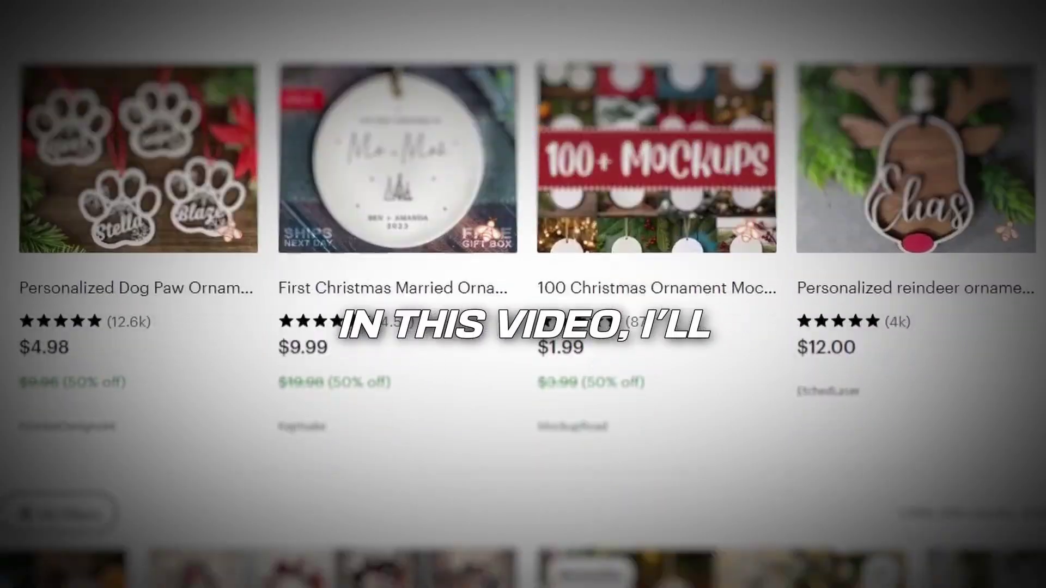
Search Etsy for 'christmas ornaments' to get 1,688,248 results with related searches
scroll(523, 294, "down", 10)
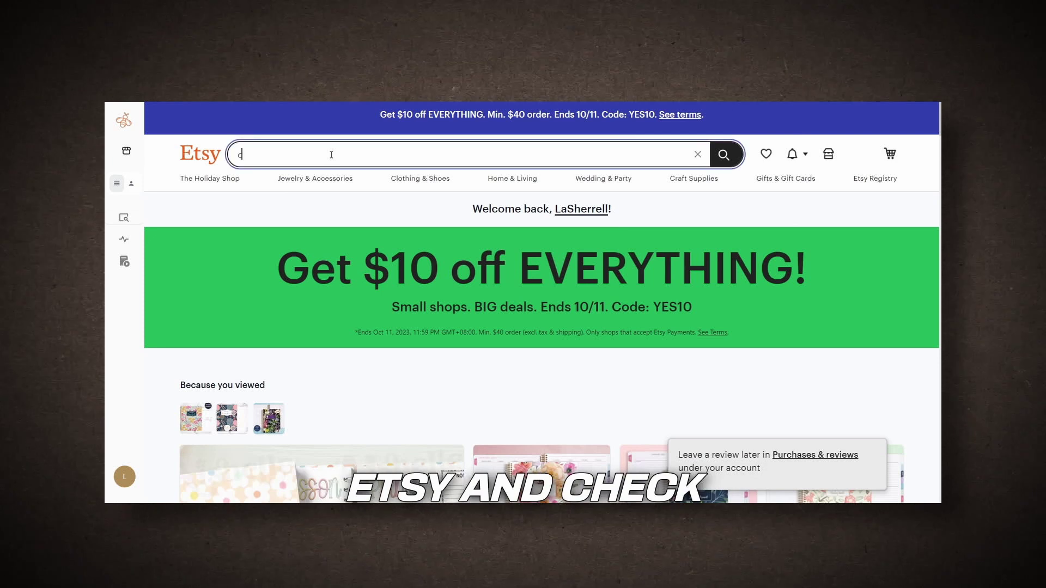
type("hristmas ornaments")
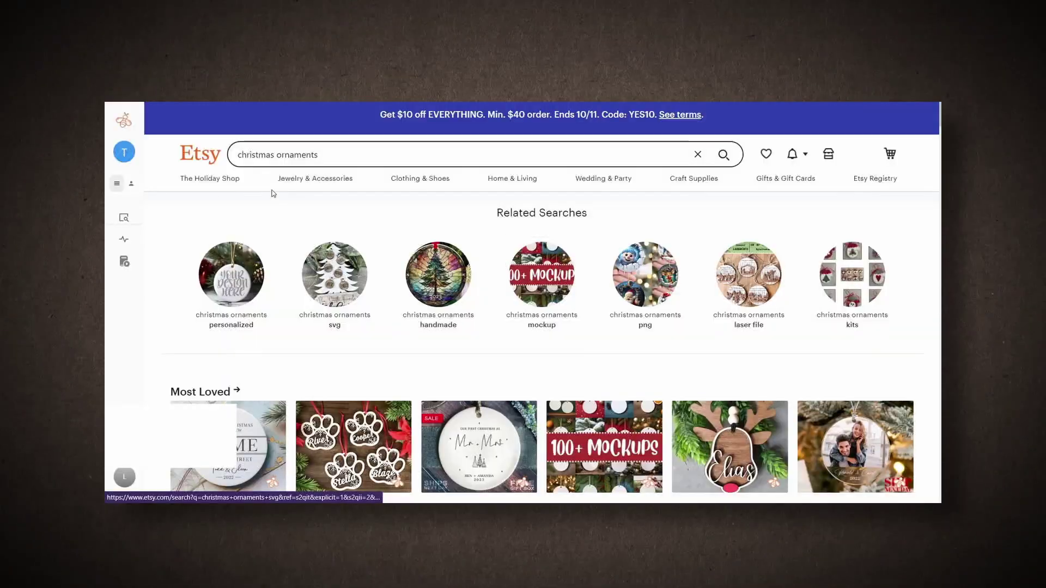
mouse_move(136, 128)
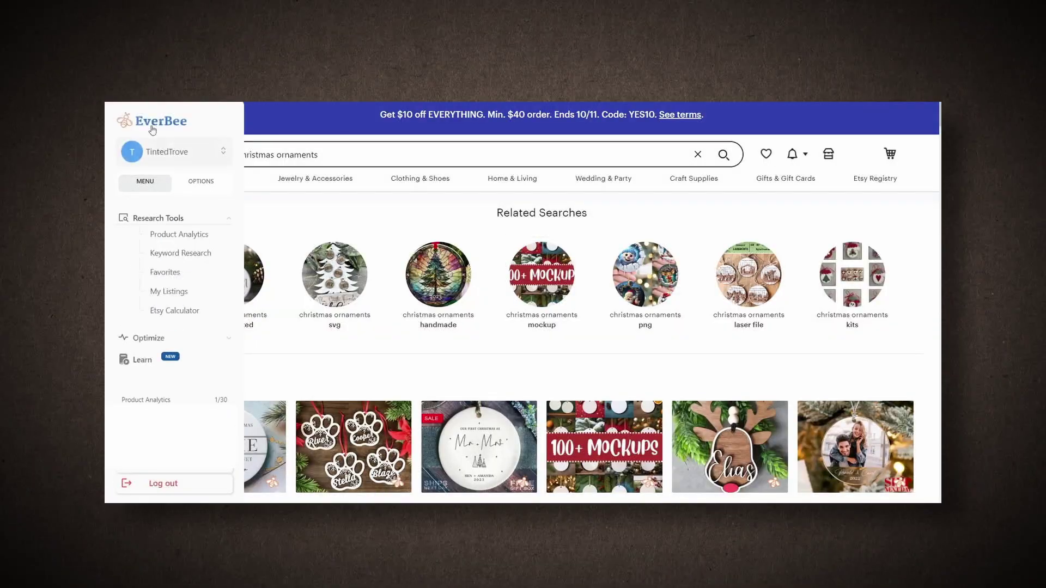
Run EverBee Product Analytics on the christmas ornaments results and scroll the listings table
left_click(187, 236)
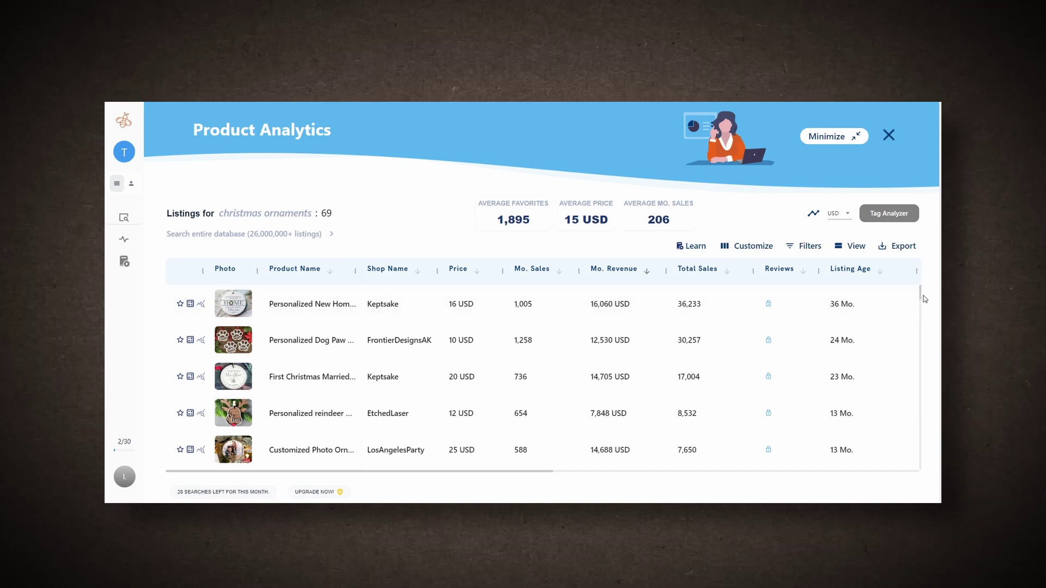
left_click_drag(919, 300, 915, 224)
Sort EverBee listings by monthly revenue, highest first, and browse the top Santa ornament photos
left_click(646, 271)
left_click(651, 276)
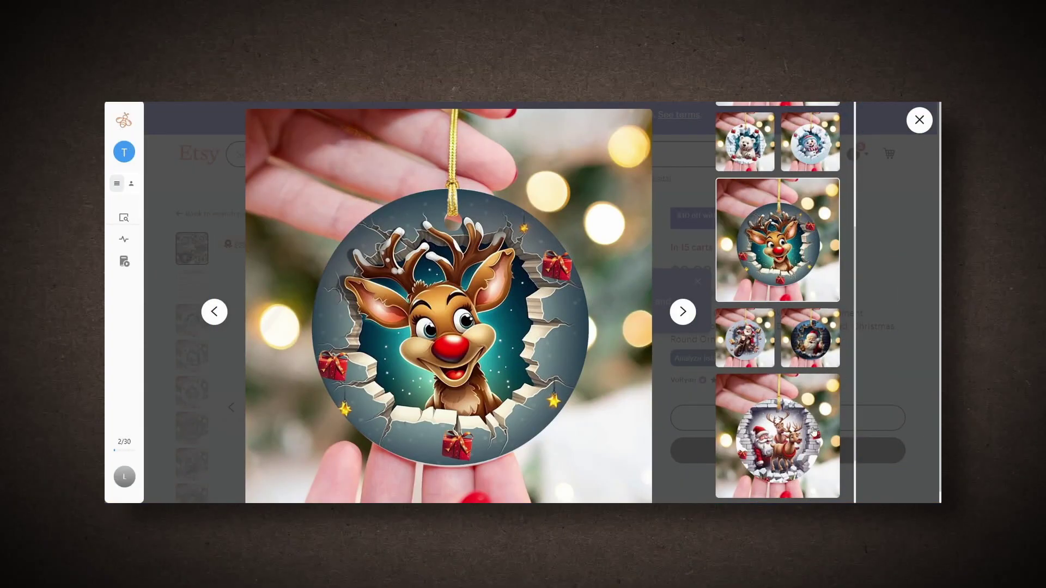
left_click(793, 441)
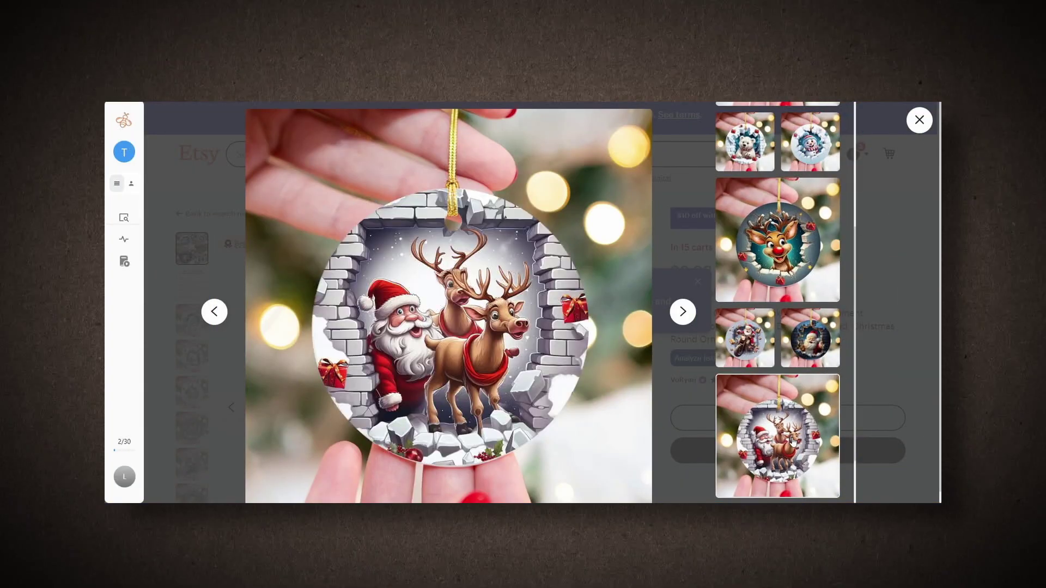
left_click(817, 357)
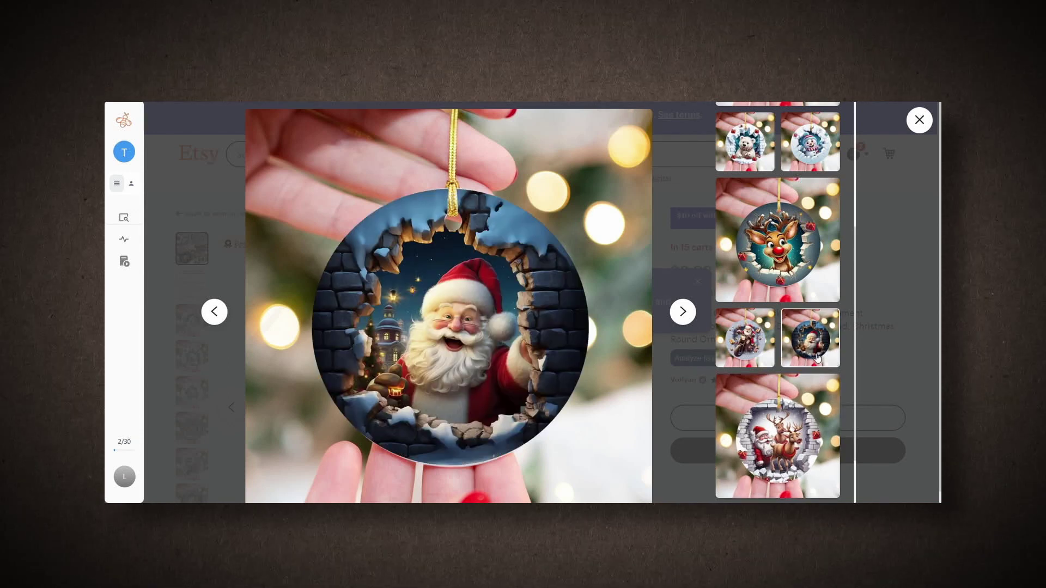
left_click(759, 354)
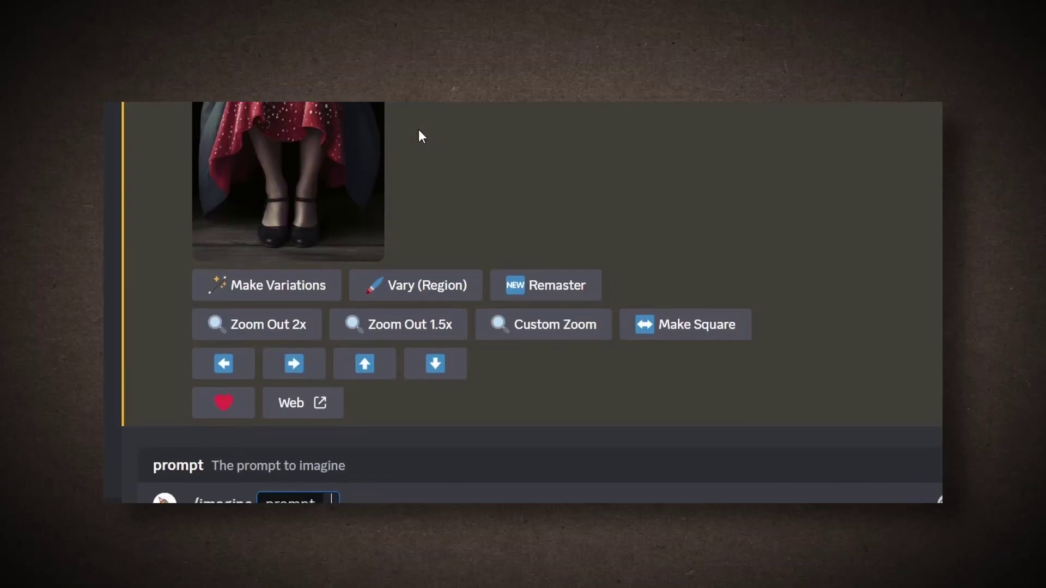
Generate the winter diorama ornament prompt with --ar 10:9 and preview the resulting grid
type("The ornament encapsulates a detailed miniature winter diorama, with elements such as tiny pine trees covered in snow, a small snowman with a carrot nose, and showcasing the beauty of the season")
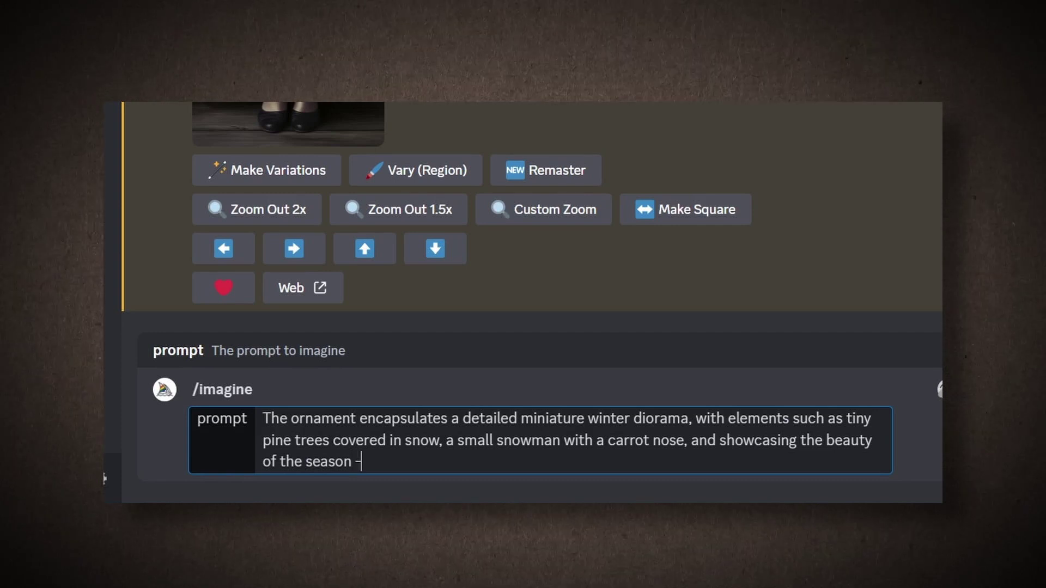
type("-ar 10:9")
key("Return")
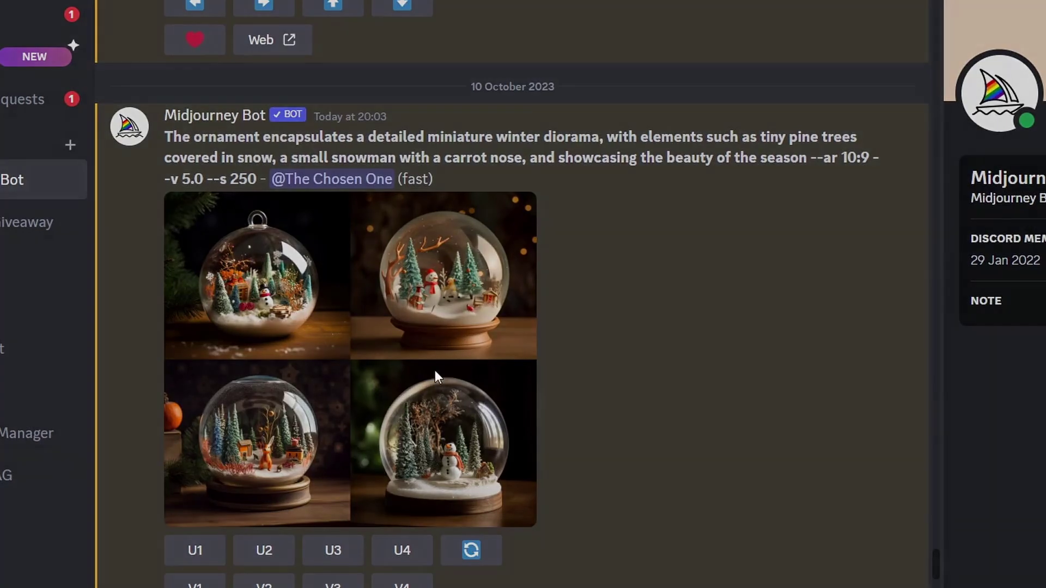
left_click(403, 370)
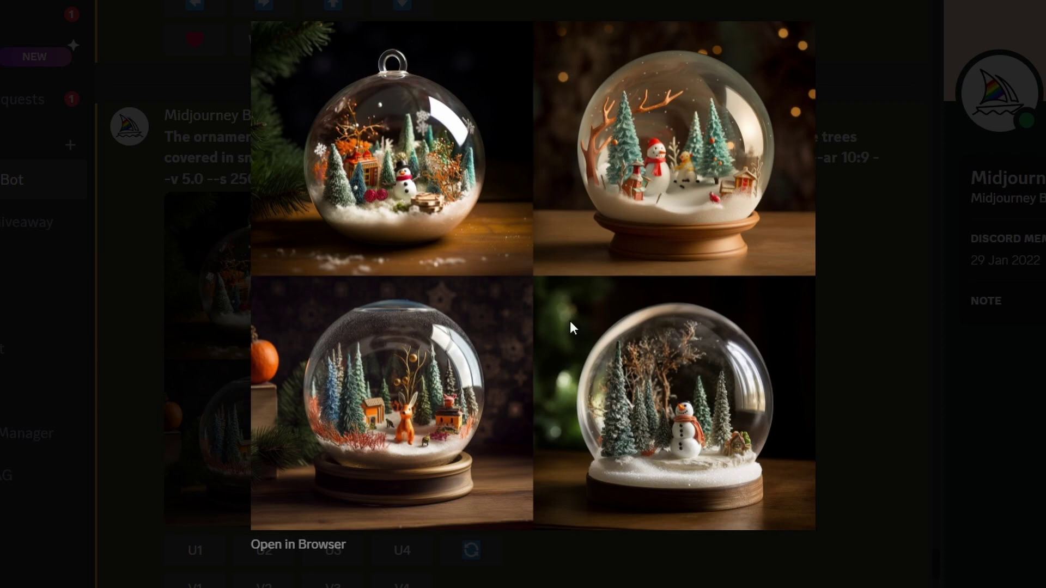
left_click(855, 432)
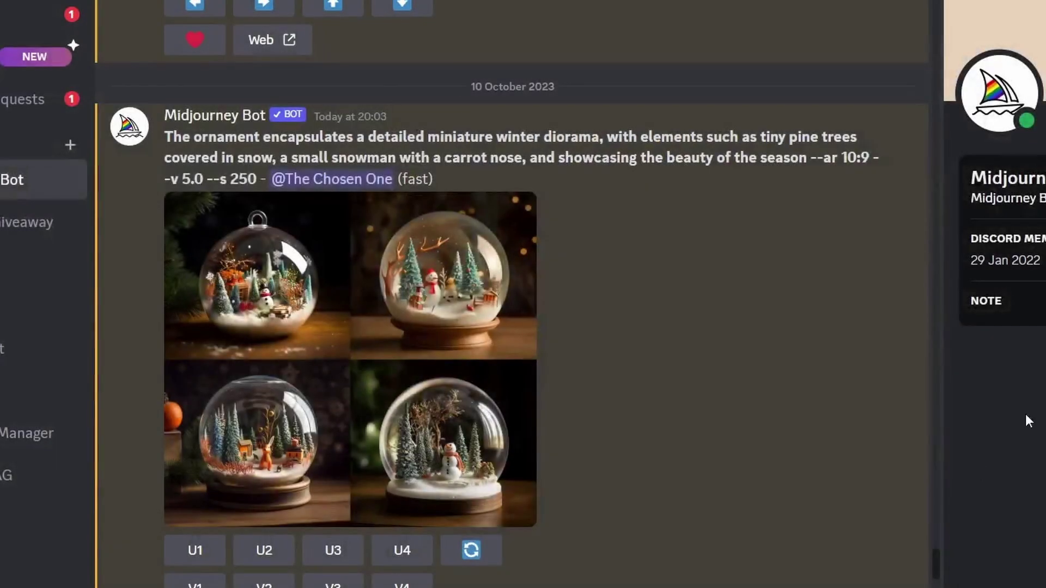
Compare the close-up snowman grid and upscale image 3, the snowman bursting through plaster
scroll(934, 557, "down", 10)
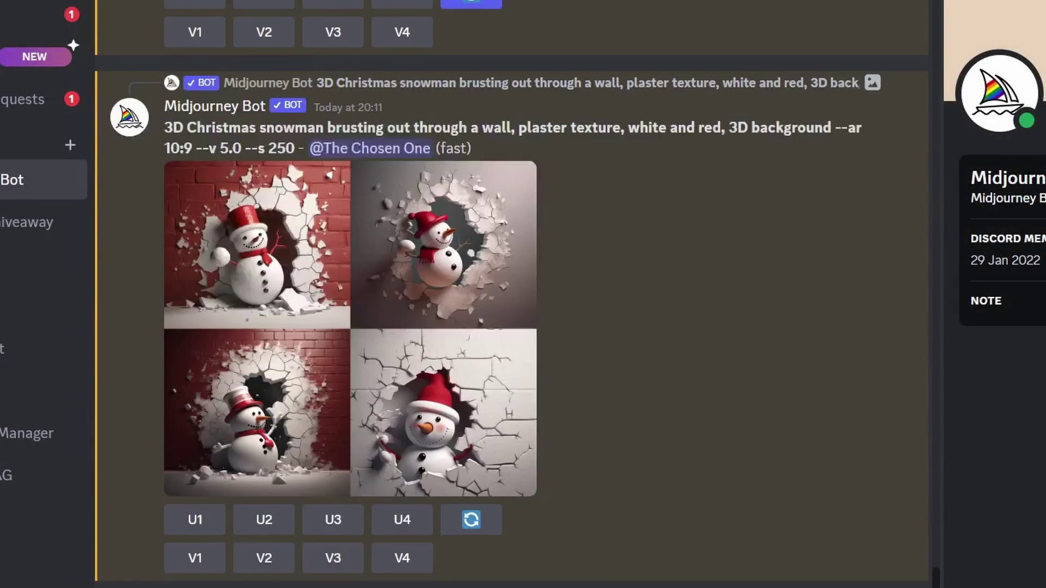
left_click(468, 369)
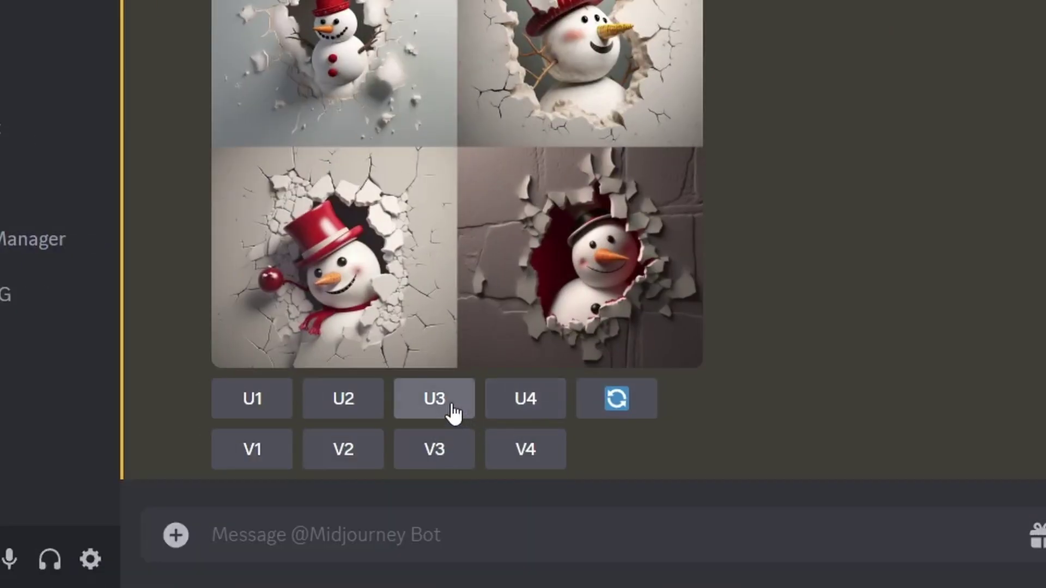
left_click(452, 413)
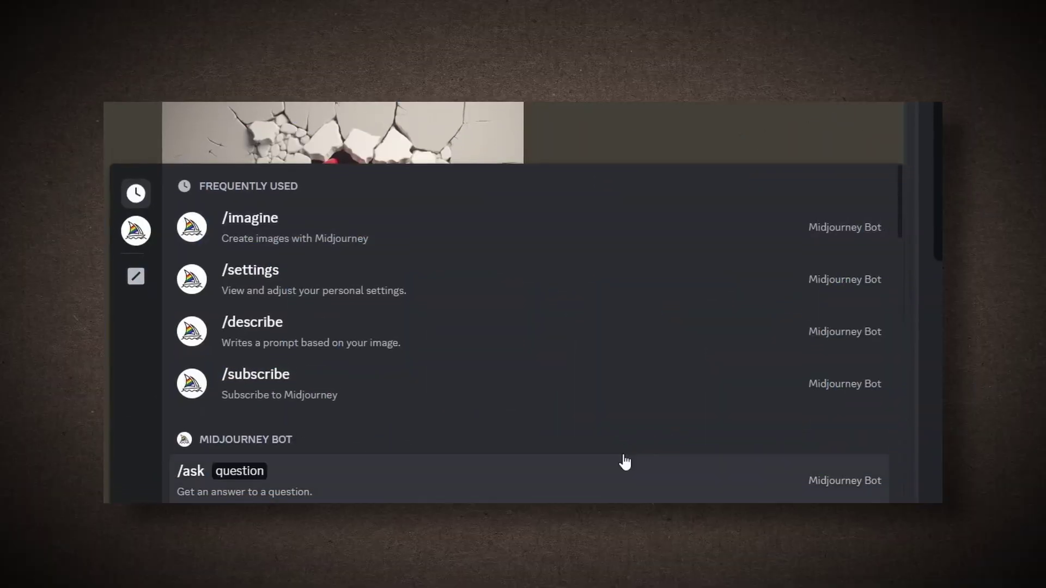
Generate the red-and-white 3D Christmas village, save the snowman image locally, and upscale village U4
left_click(579, 230)
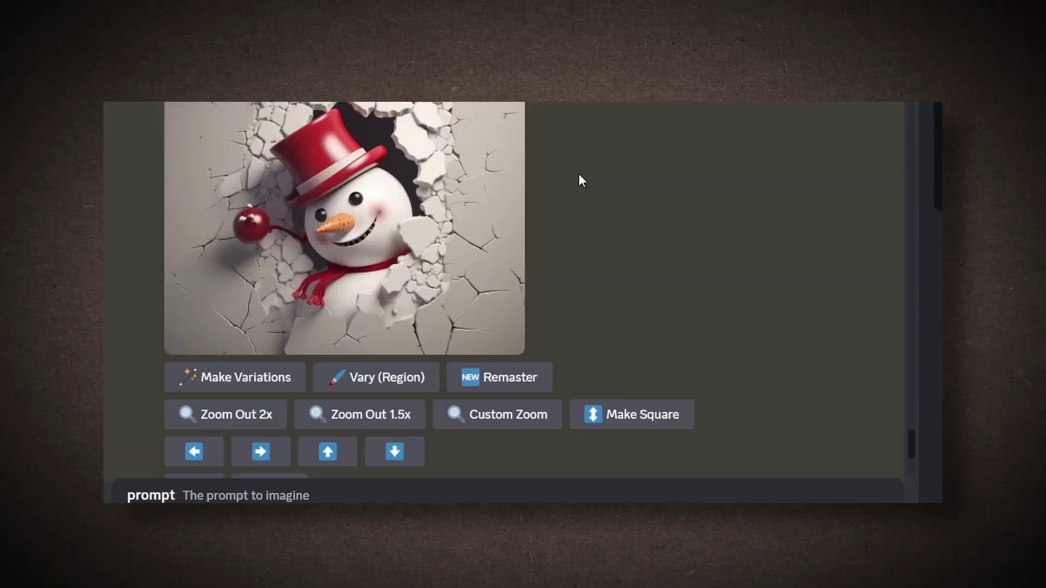
type("3D Christmas village, plaster texture, red and white, 3D background --ar 10:9")
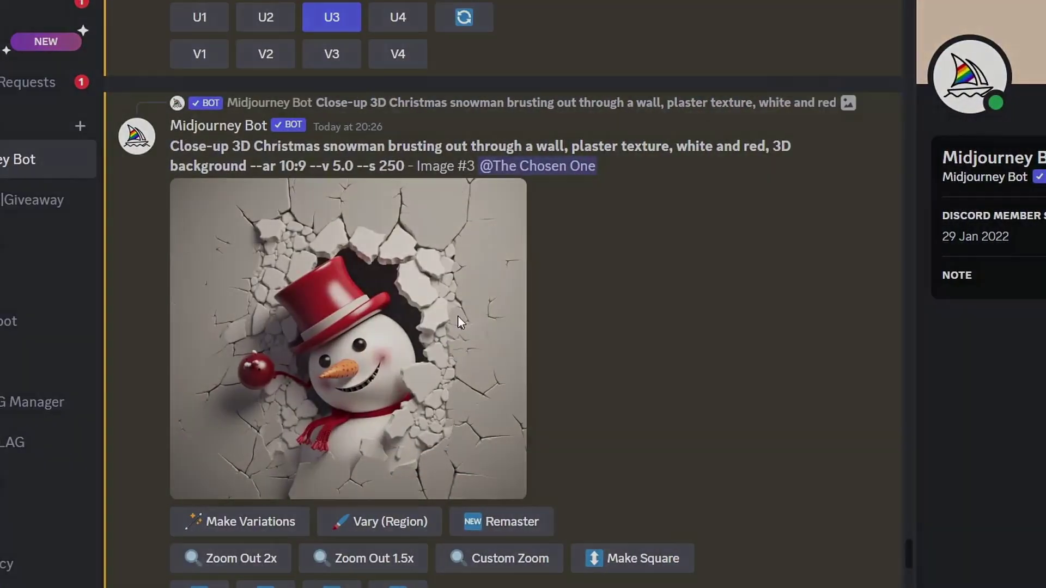
left_click(458, 317)
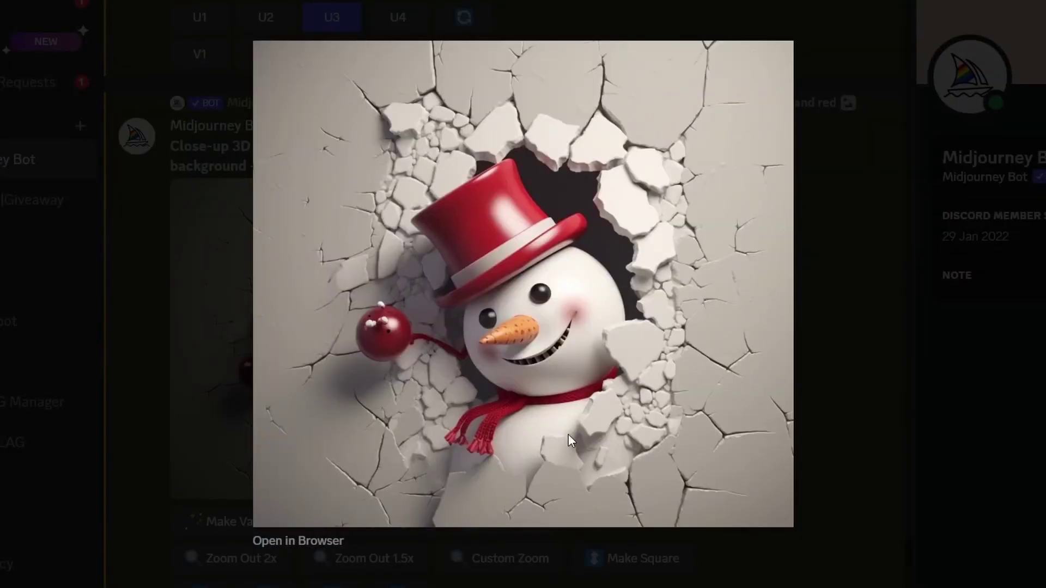
left_click(317, 540)
right_click(502, 326)
left_click(536, 380)
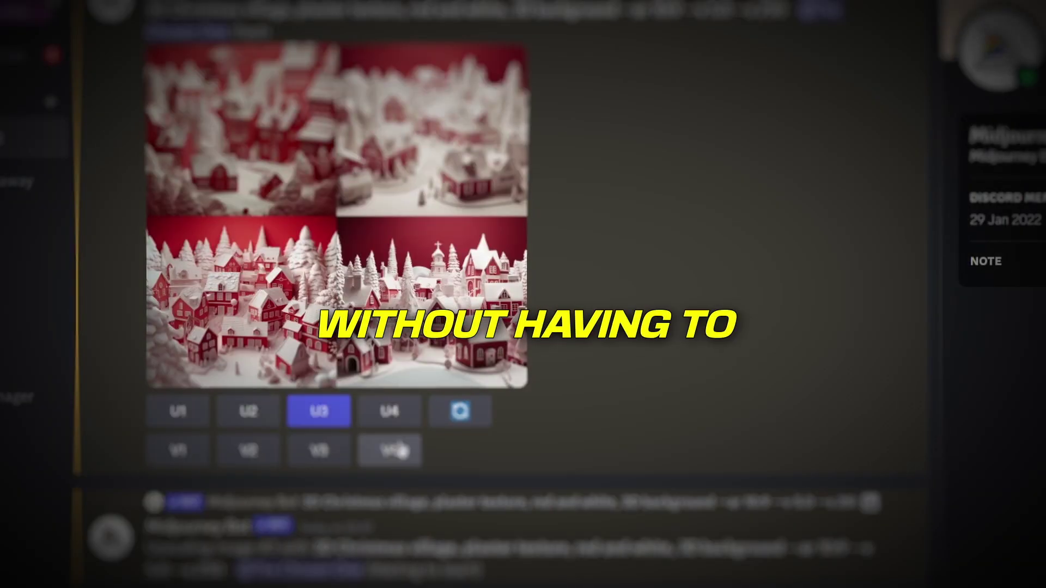
left_click(396, 422)
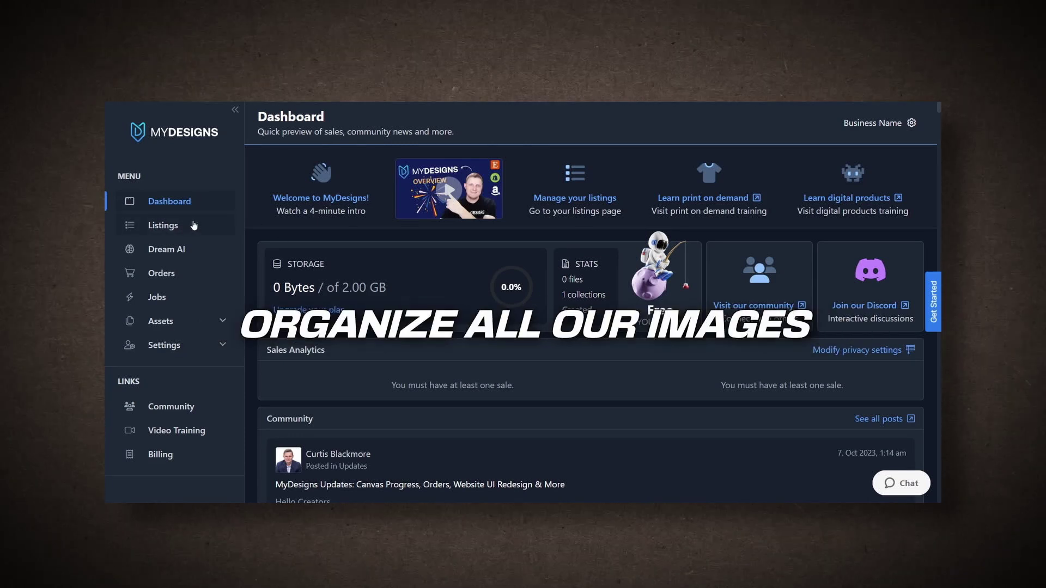
Create and open a 'Christmas Ornaments' folder under Home on the MyDesigns Listings page
left_click(193, 226)
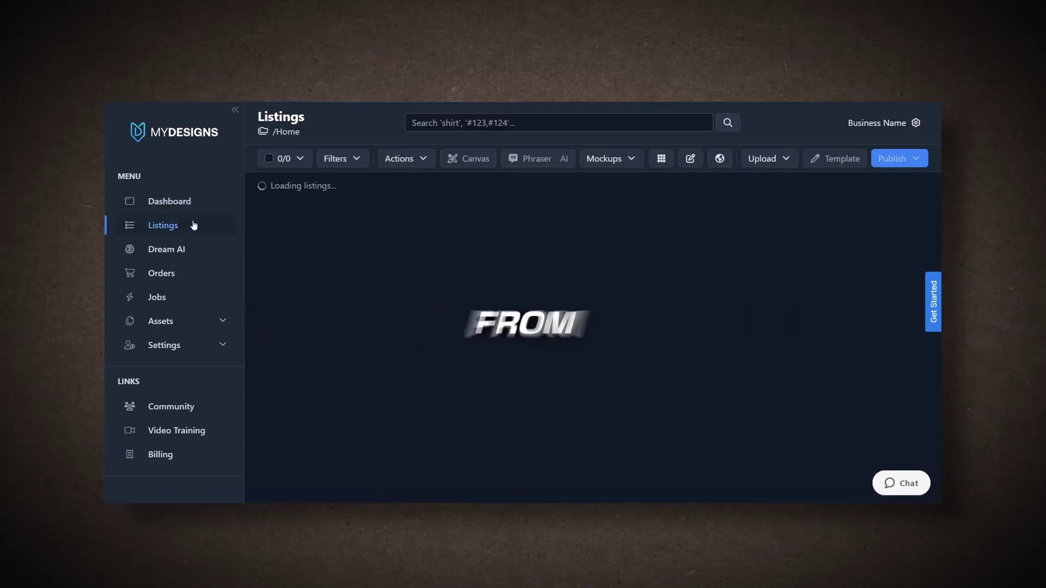
left_click(289, 133)
left_click(411, 212)
type("Christmas Ornaments")
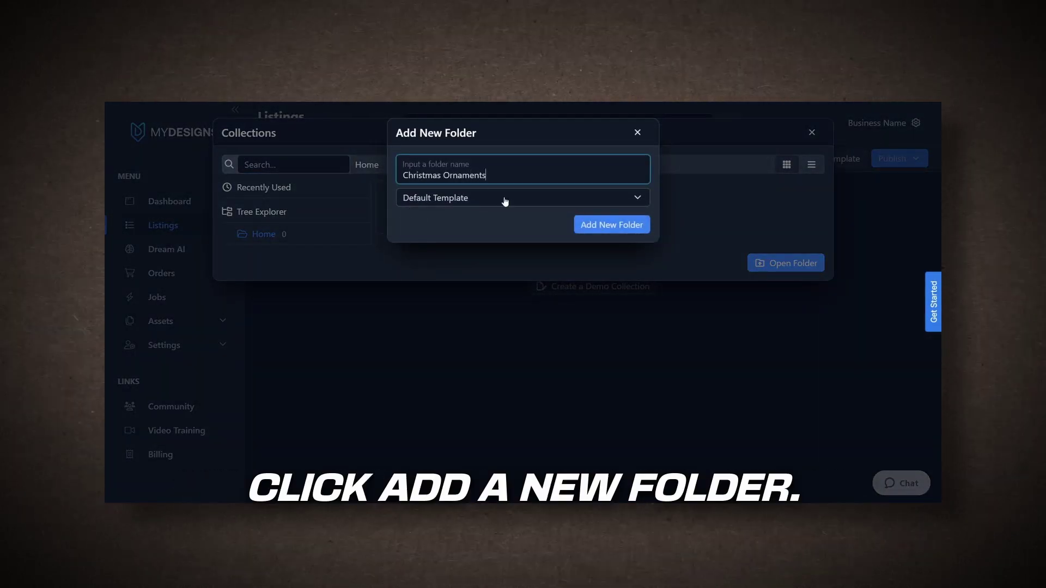
left_click(602, 225)
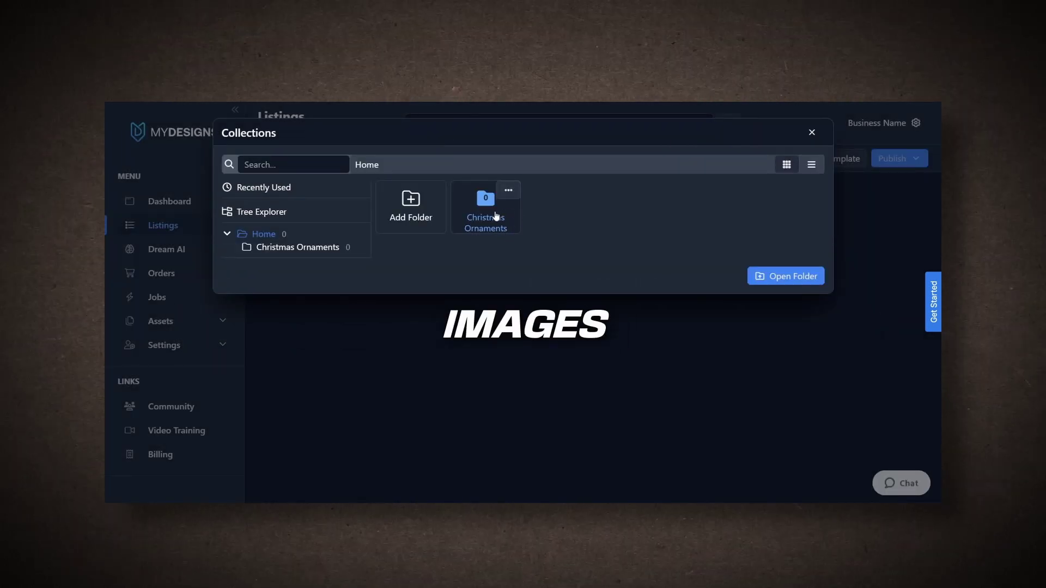
double_click(493, 222)
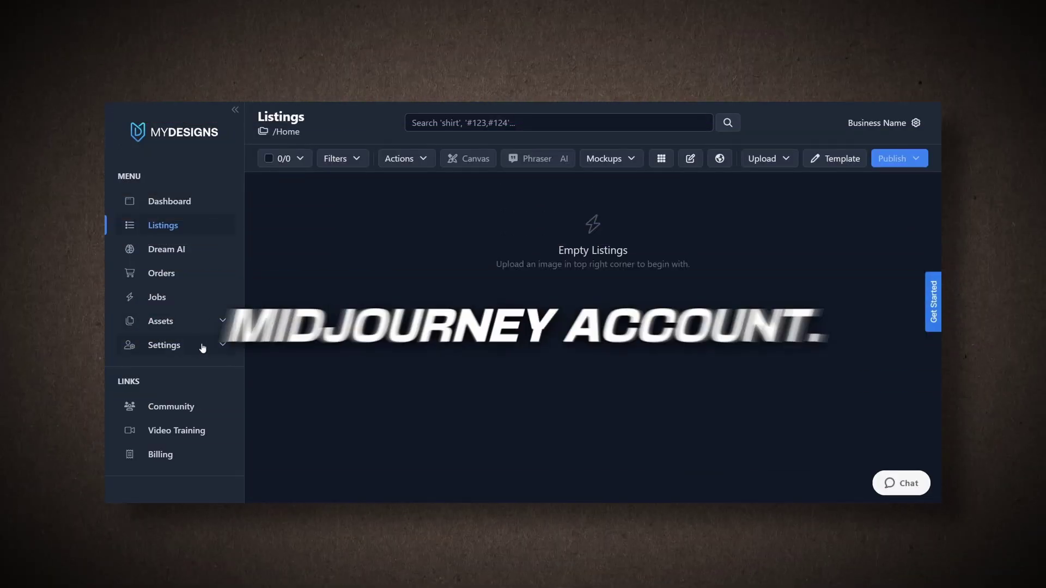
Generate a personal access token named 'Test' in MyDesigns Settings > Auth Tokens
left_click(202, 349)
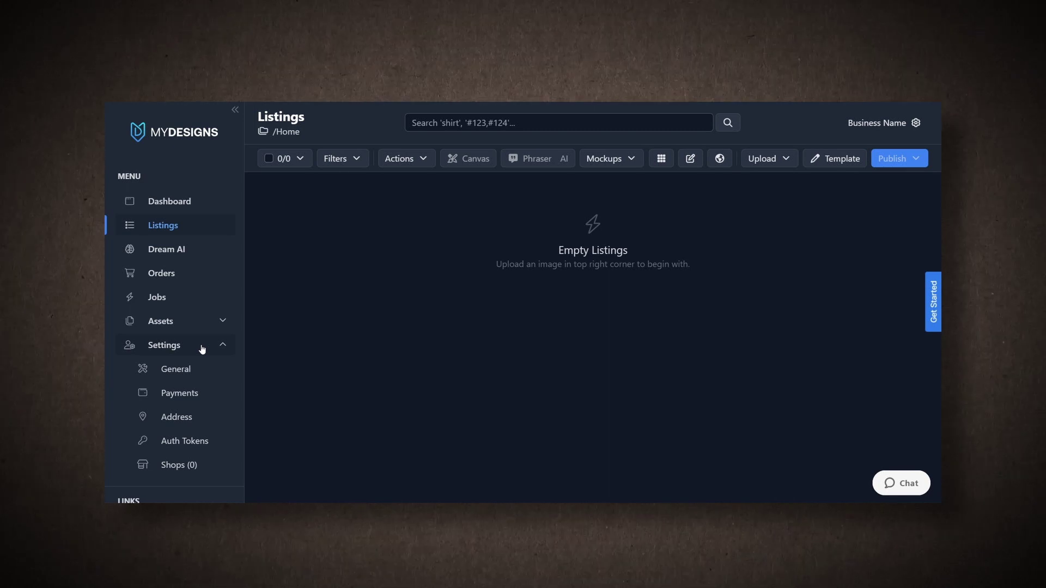
left_click(216, 441)
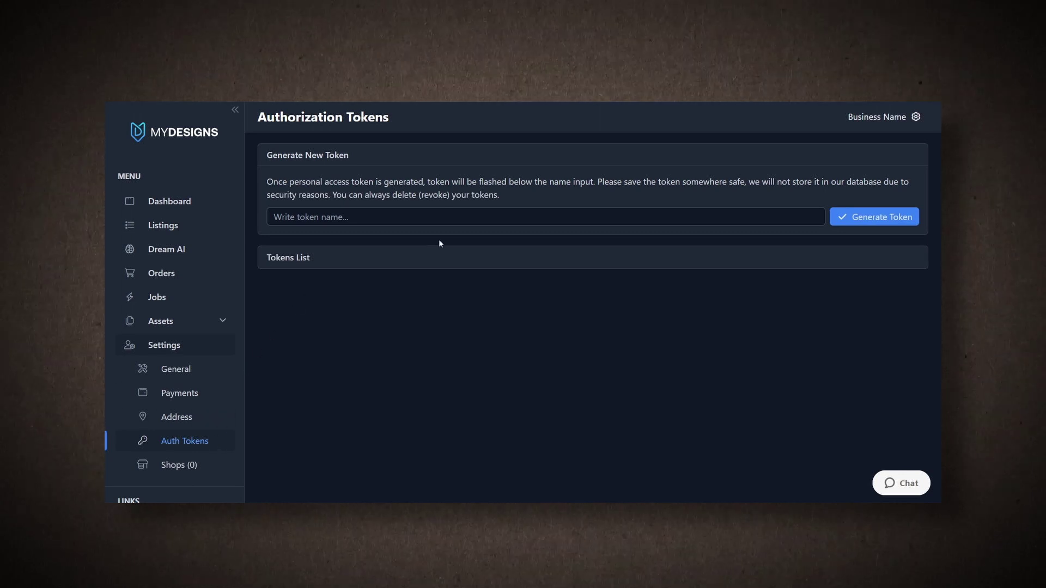
left_click(363, 217)
type("Test")
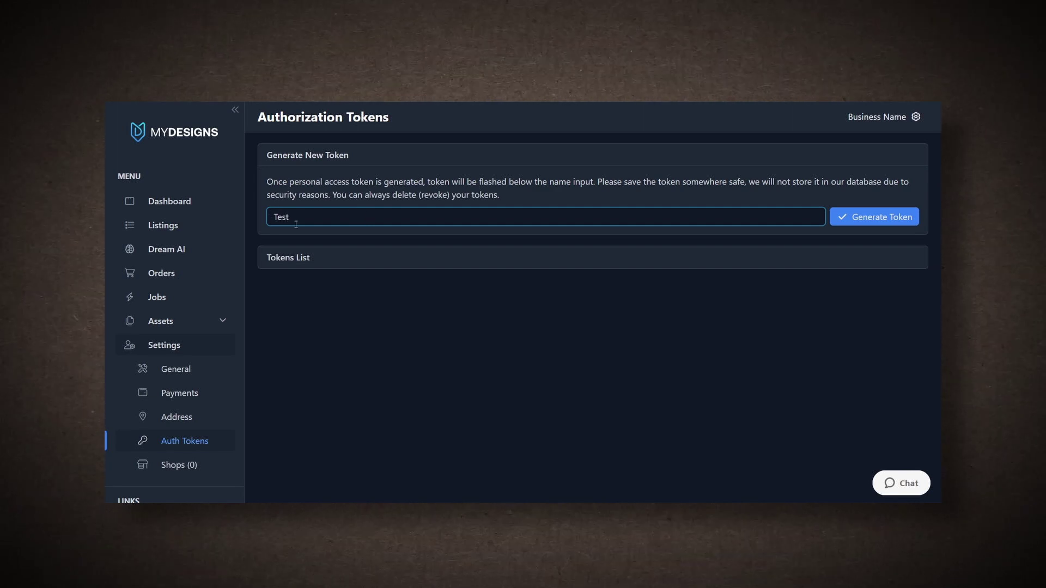
left_click(891, 217)
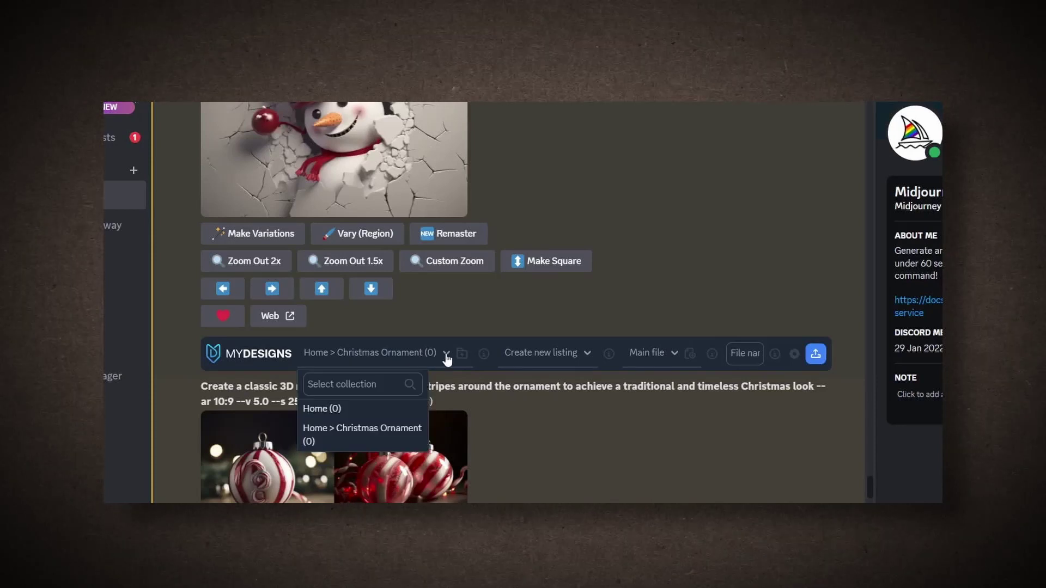
Upload the snowman image to MyDesigns as the main file in Home > Christmas Ornament
left_click(397, 433)
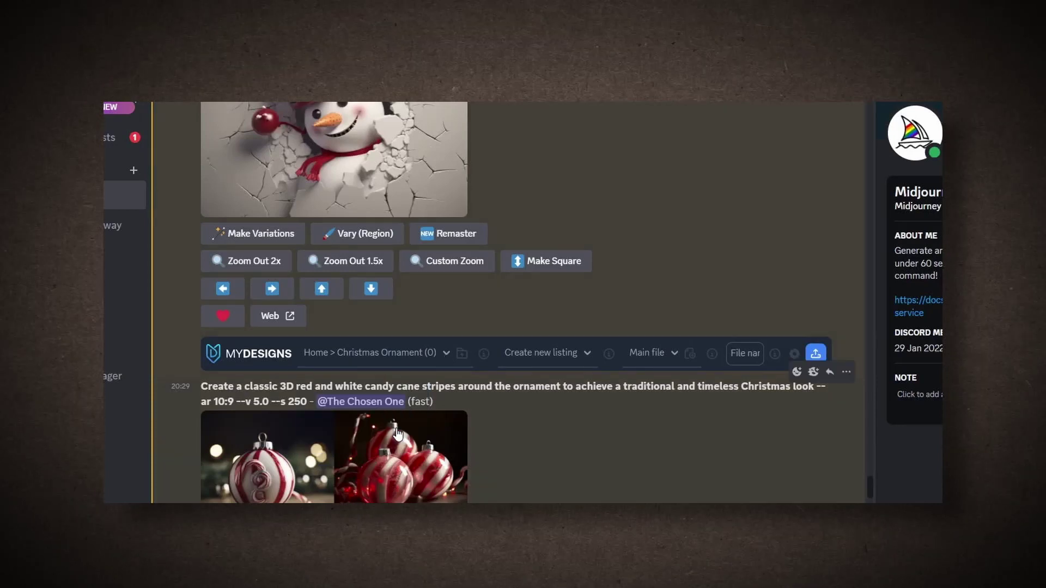
left_click(666, 353)
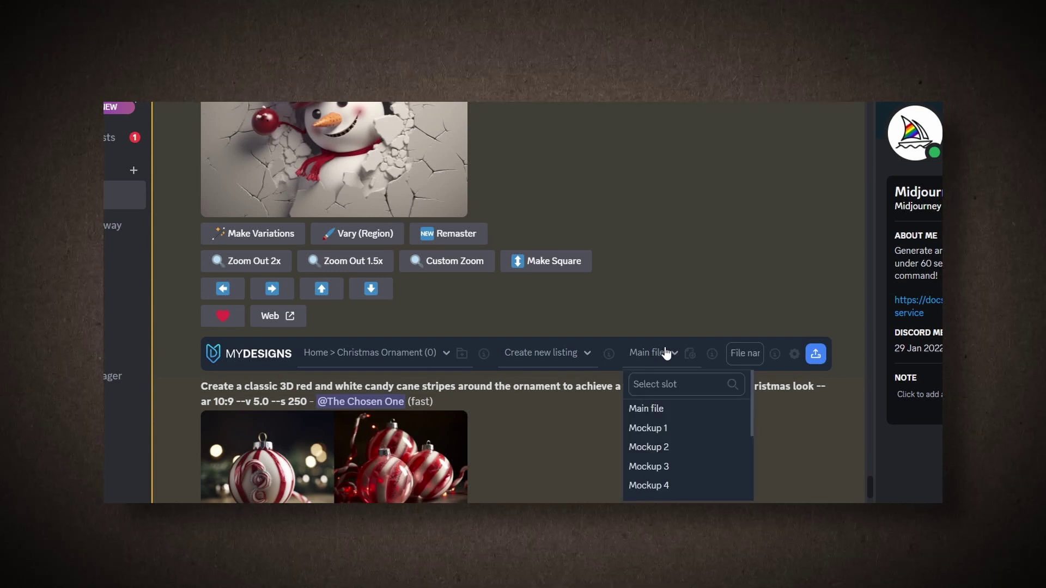
left_click(658, 420)
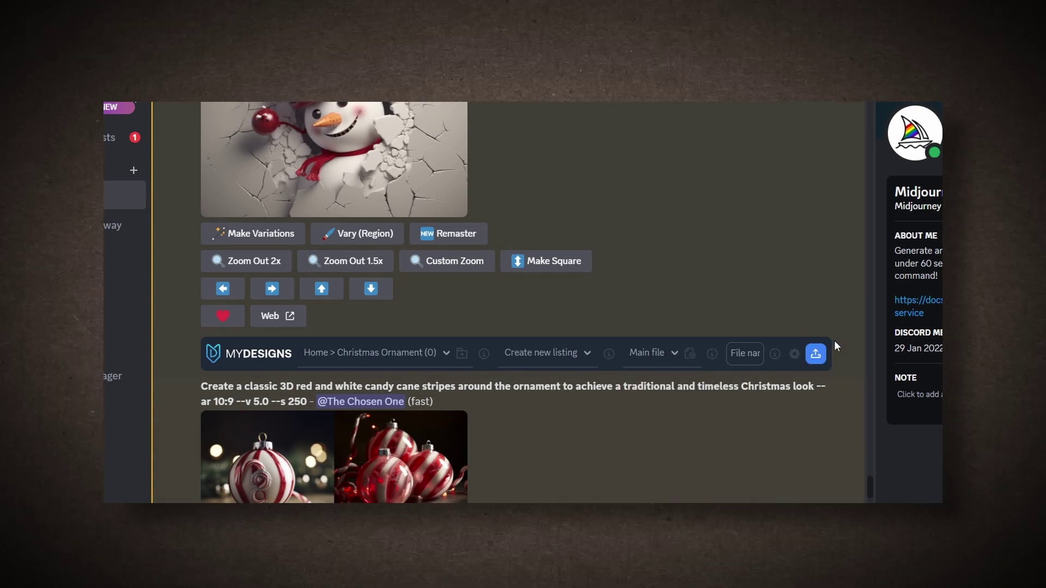
left_click(815, 354)
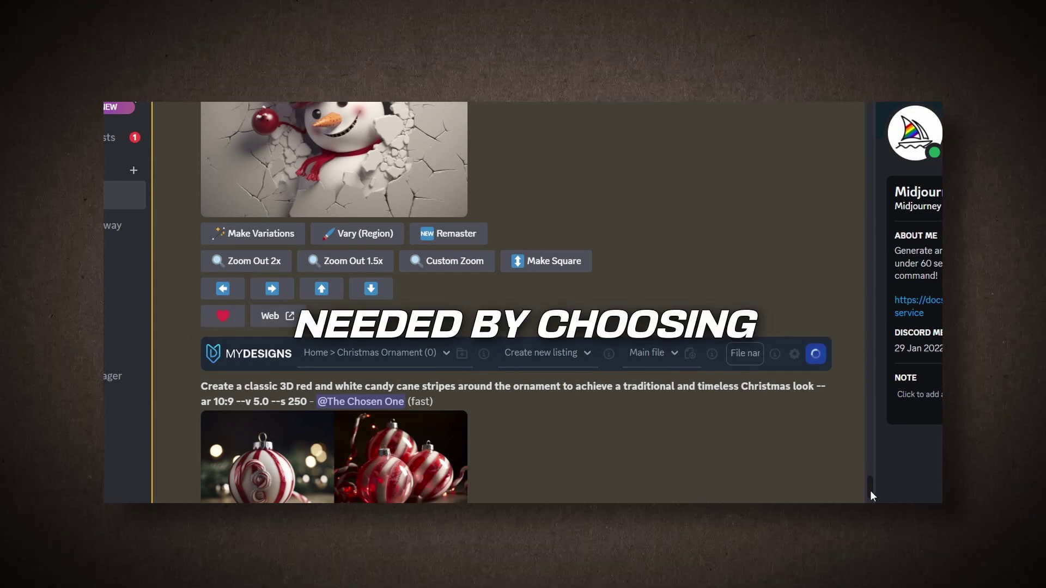
Upload the Christmas village image to the Christmas Ornament collection as well
scroll(868, 490, "down", 10)
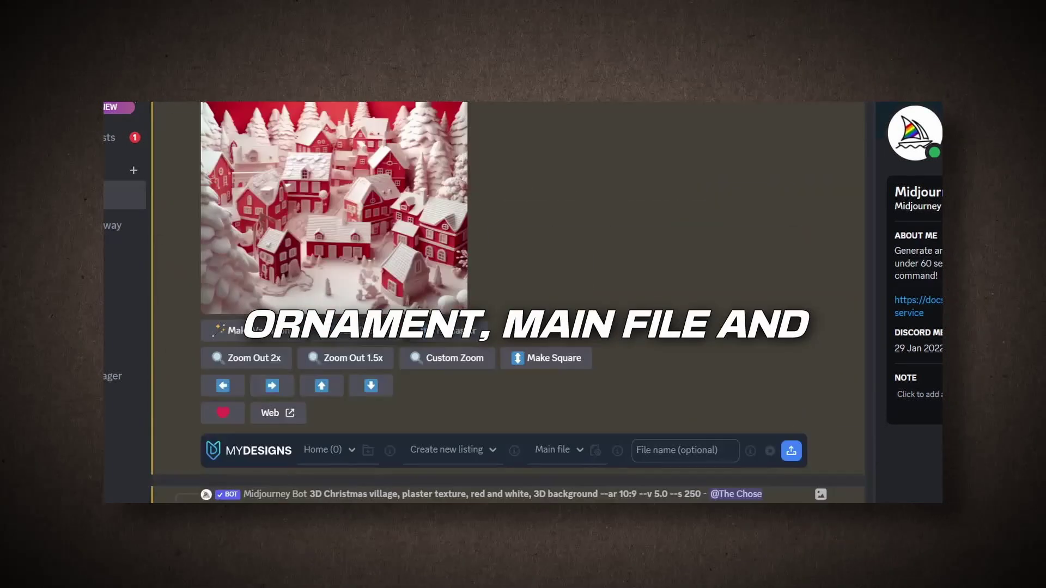
left_click(338, 451)
left_click(338, 480)
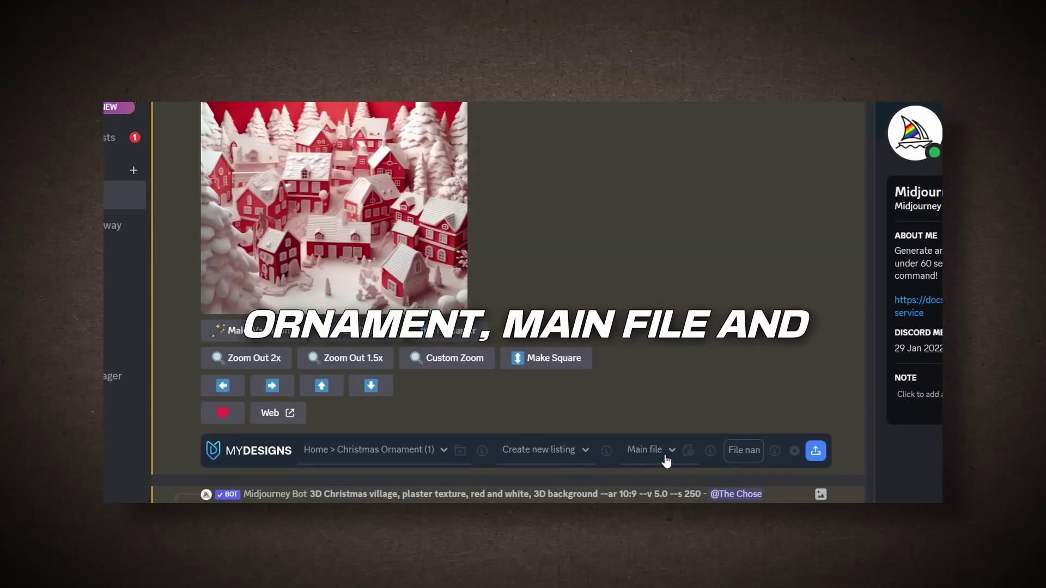
left_click(822, 455)
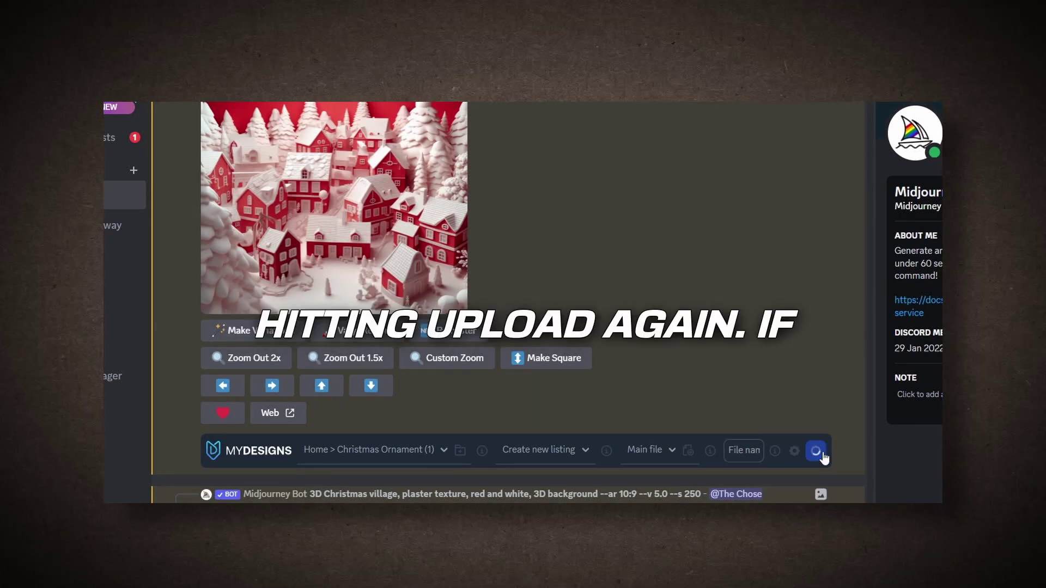
scroll(507, 300, "down", 7)
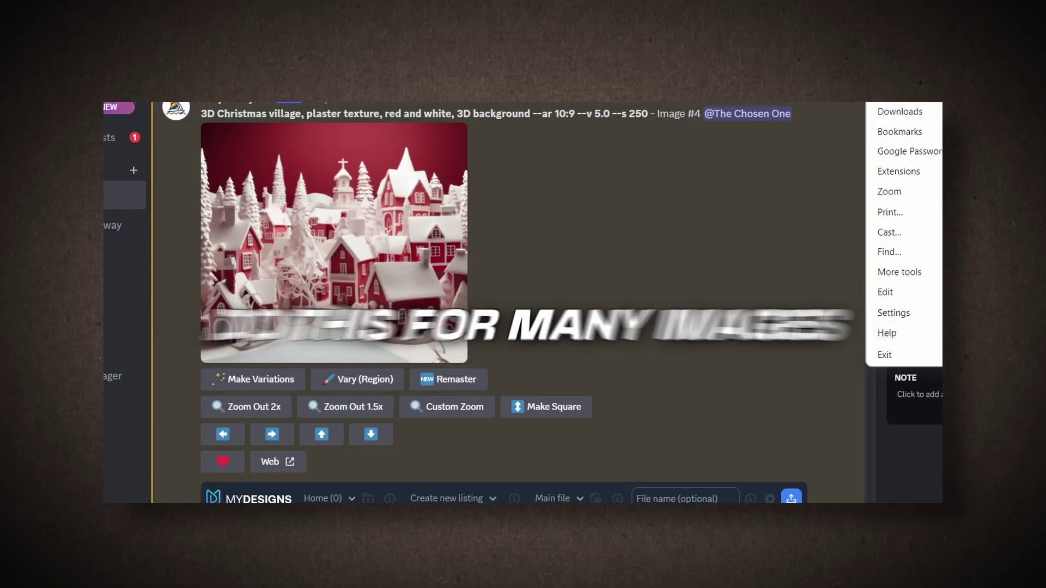
left_click(299, 490)
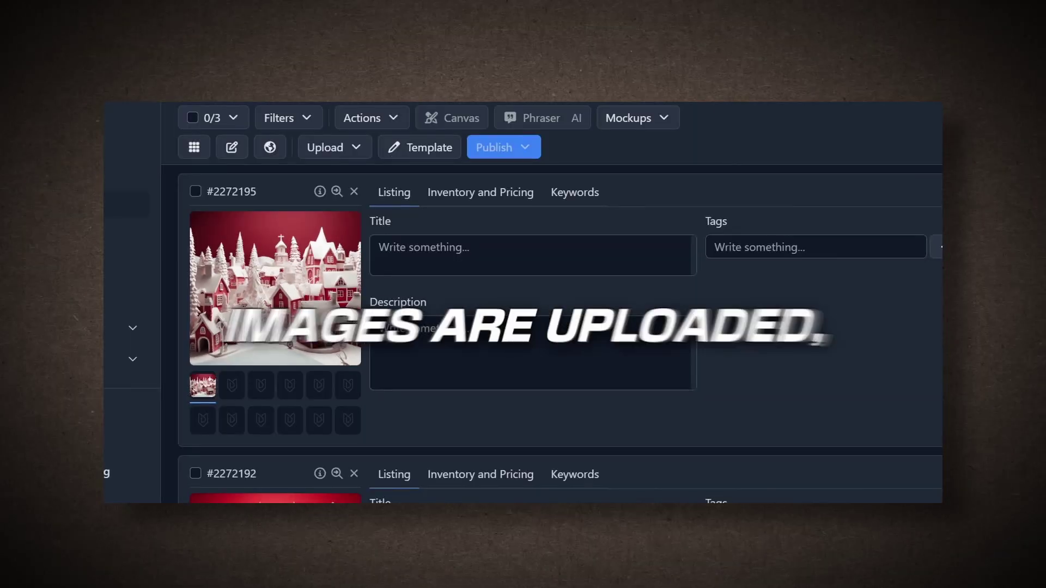
Show the three Christmas Ornament listings as grid cards and select all three
scroll(551, 303, "down", 5)
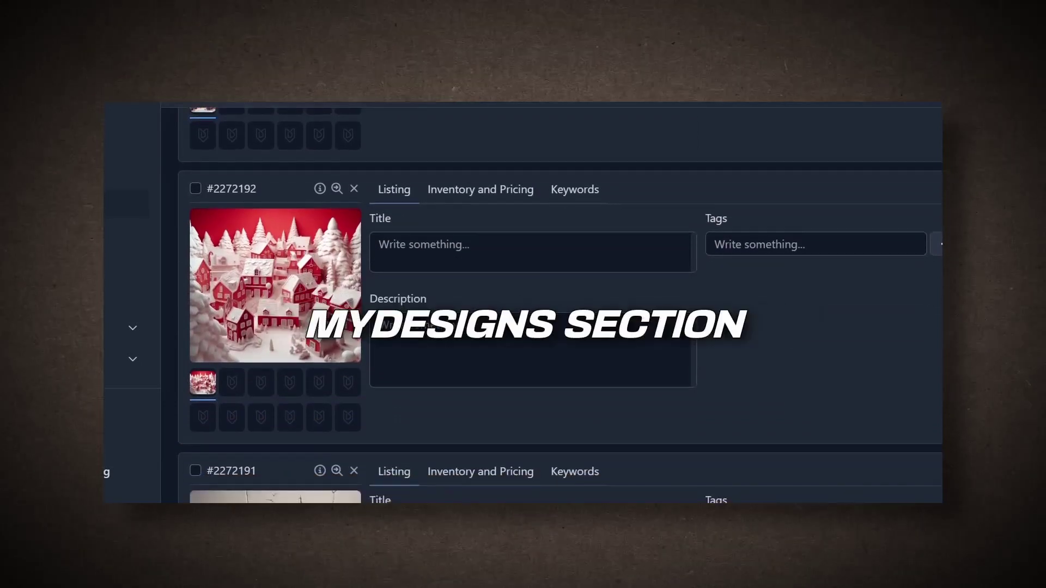
scroll(551, 303, "down", 3)
scroll(551, 303, "up", 1)
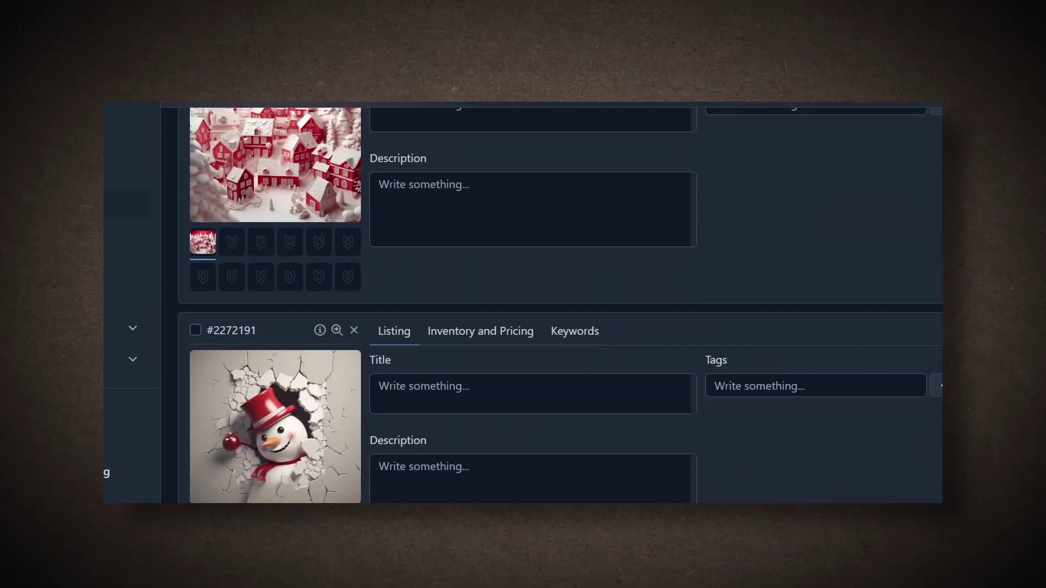
scroll(551, 302, "up", 7)
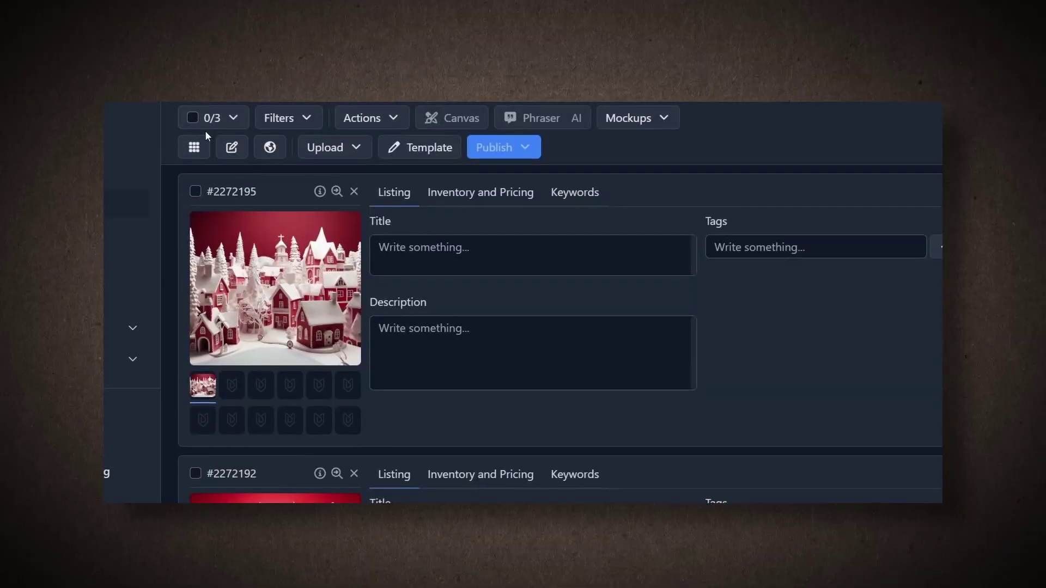
left_click(194, 146)
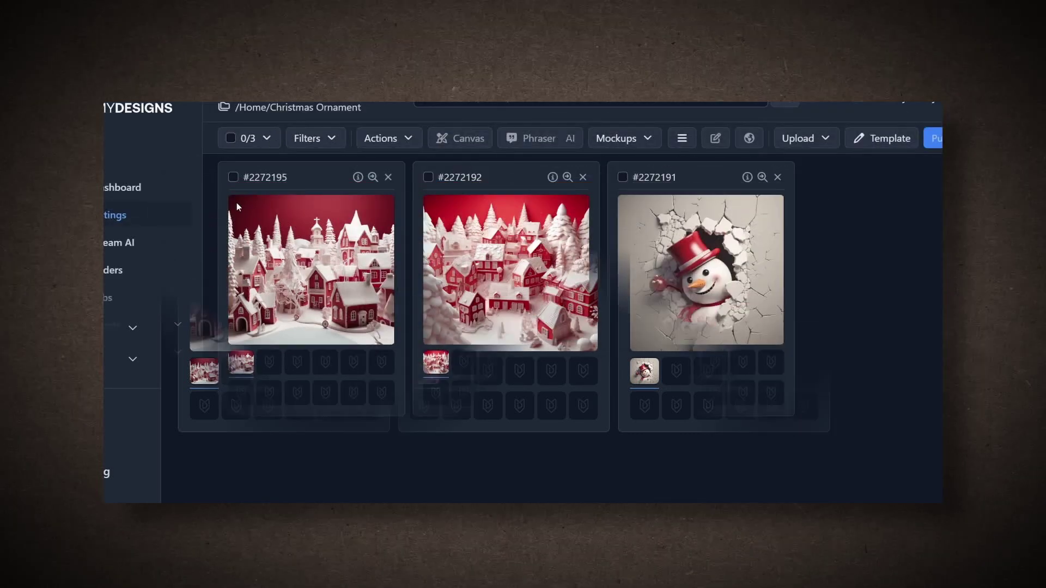
left_click(232, 143)
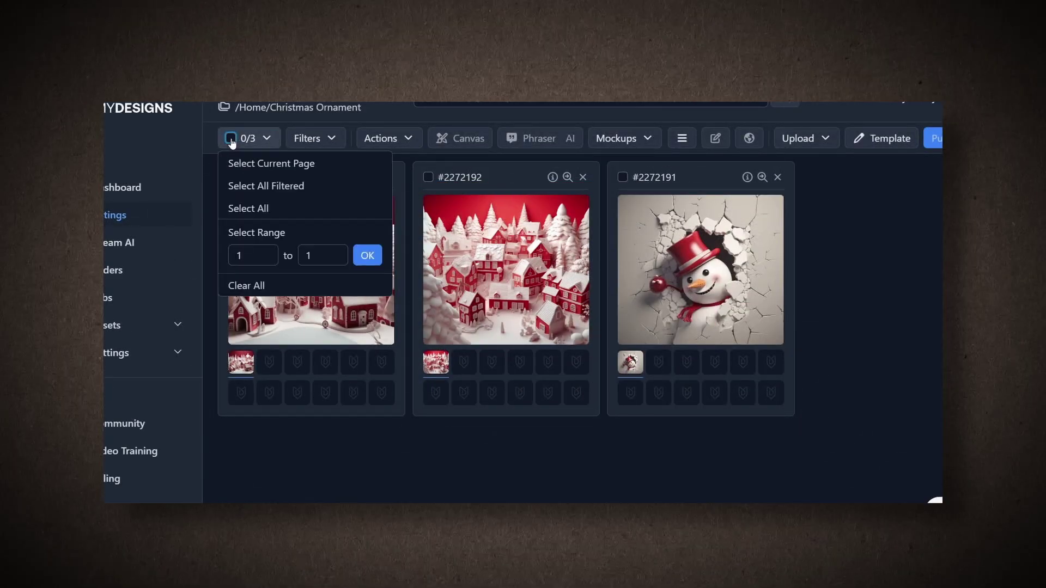
left_click(259, 207)
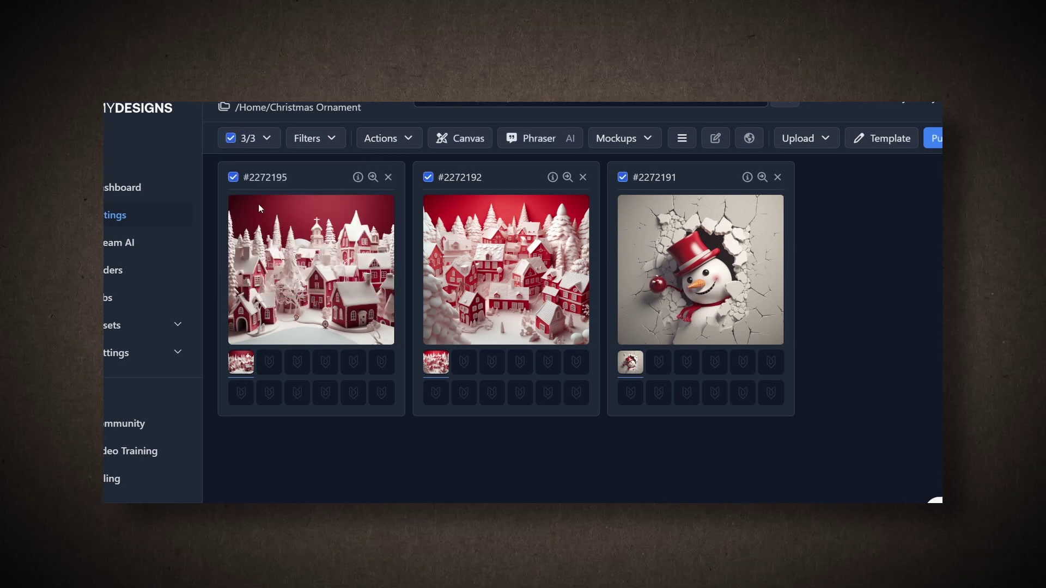
Upscale the three main images to at most 4096×4096, saving each as Mockup 1
left_click(405, 142)
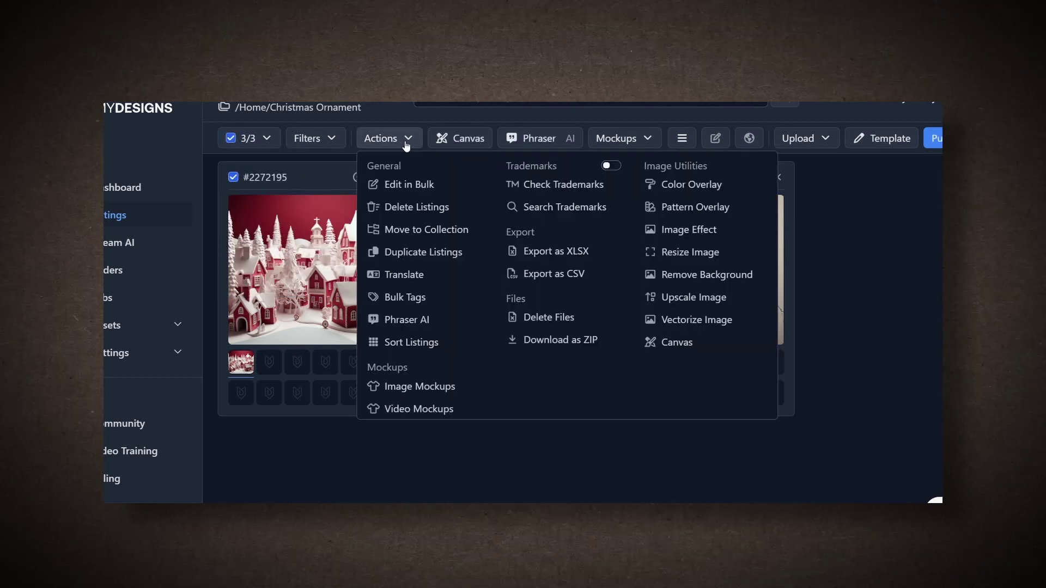
left_click(679, 297)
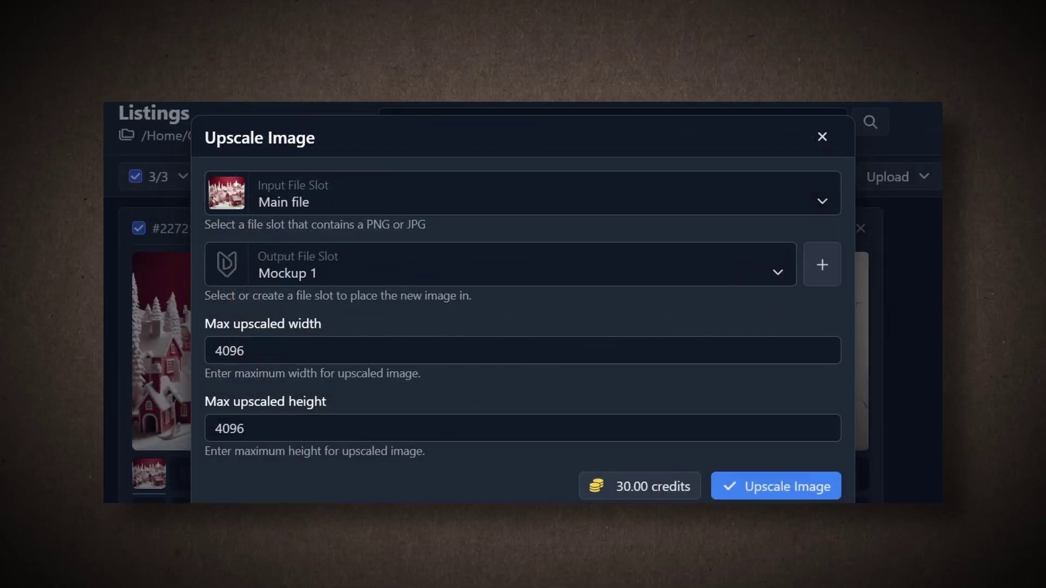
left_click(777, 488)
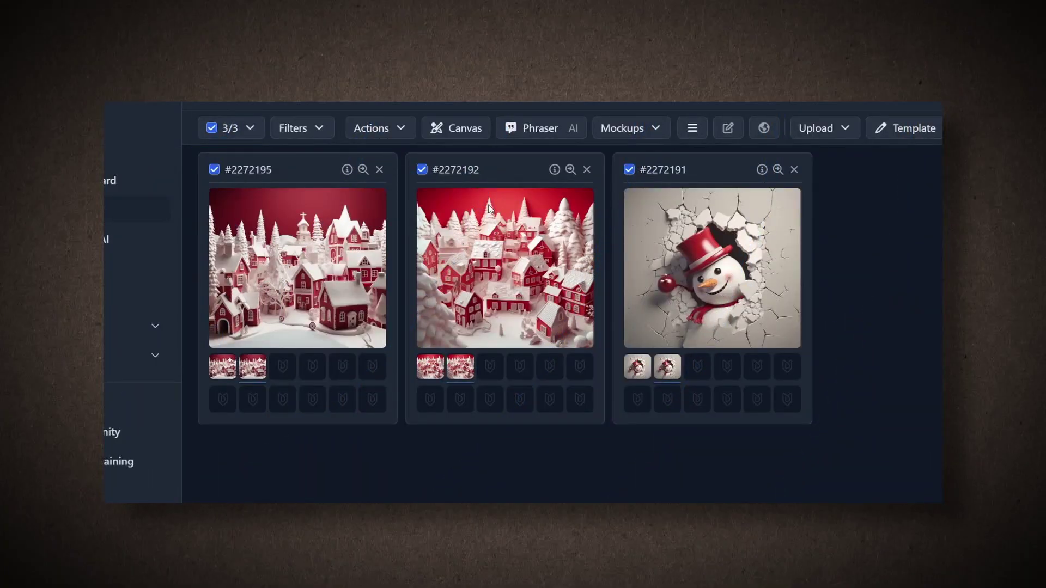
Apply the Round Ceramic Ornament canvas to the village listing, enlarging and centring its image
left_click(397, 134)
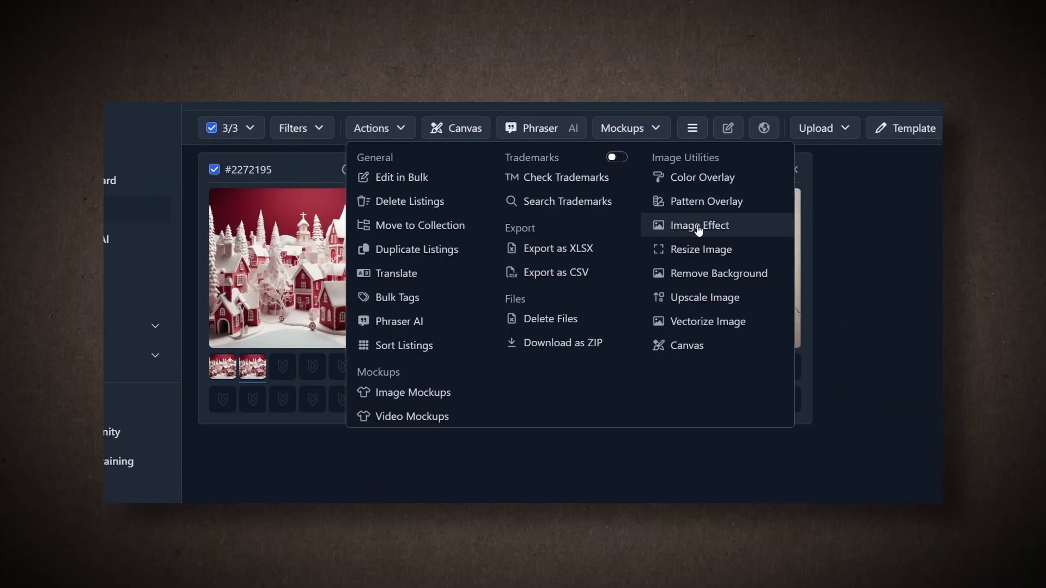
left_click(463, 140)
left_click(463, 140)
left_click(195, 255)
left_click(177, 275)
type("orn")
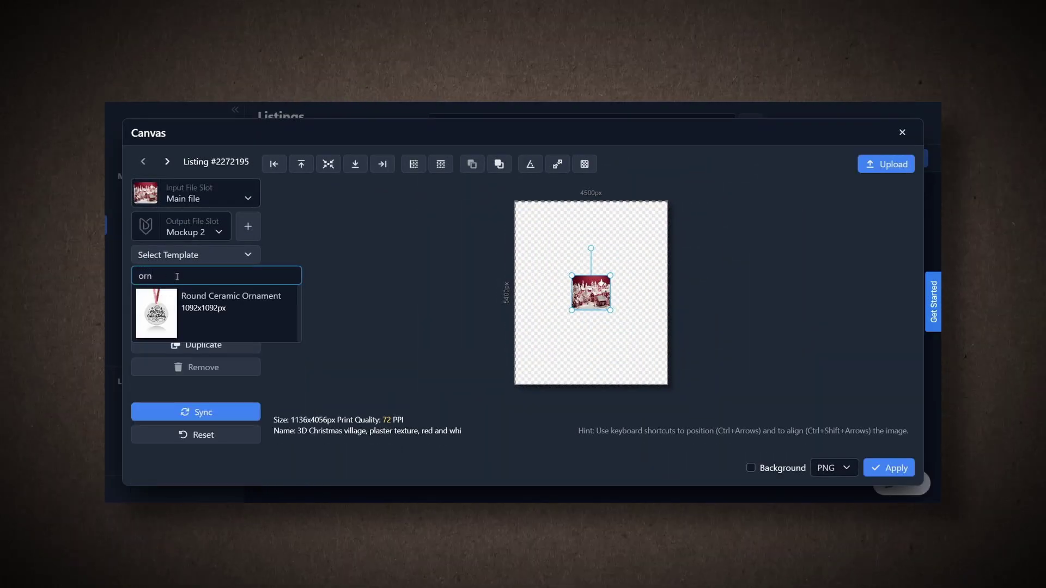
left_click(231, 303)
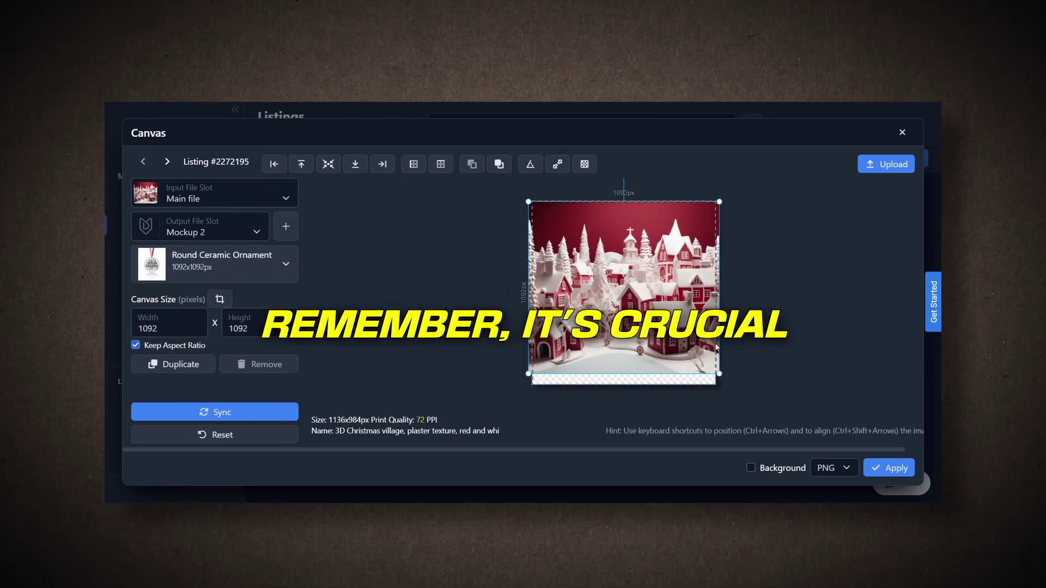
left_click_drag(721, 375, 734, 398)
left_click_drag(661, 340, 652, 340)
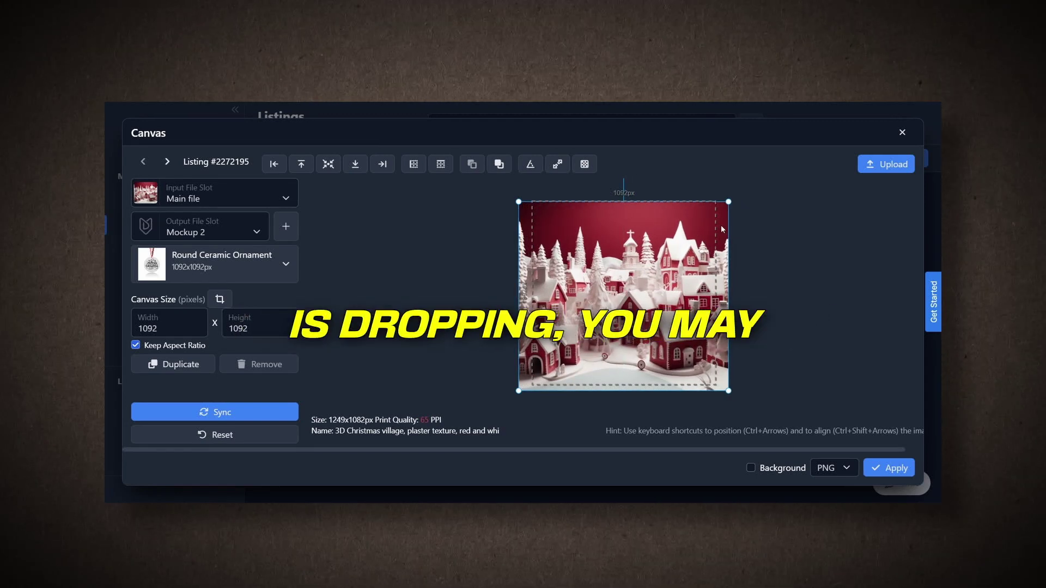
left_click_drag(728, 200, 701, 214)
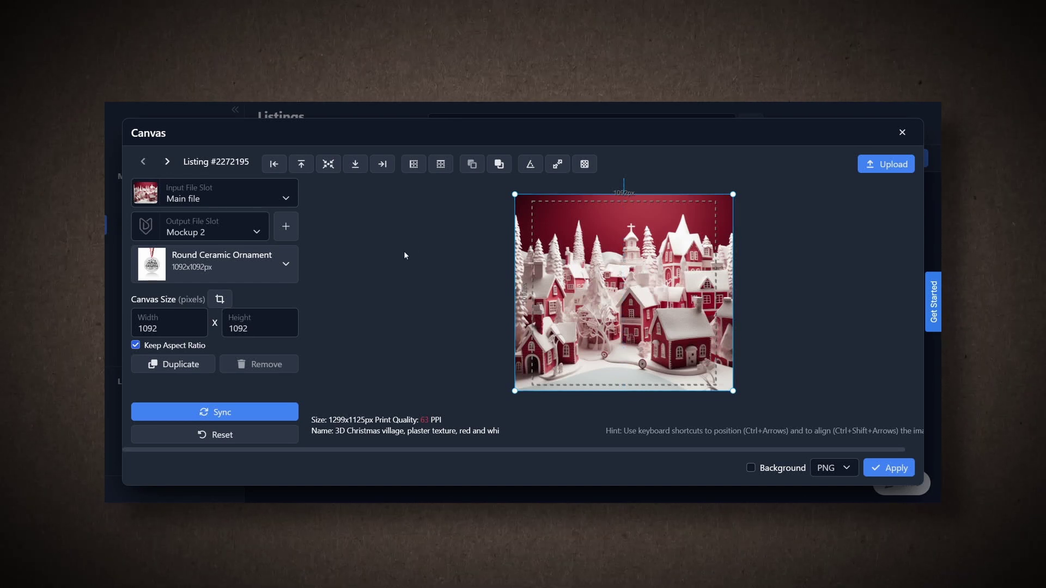
Apply the same ornament template to listing #2272192 and the snowman listing, saving results as Mockup 2
left_click(168, 163)
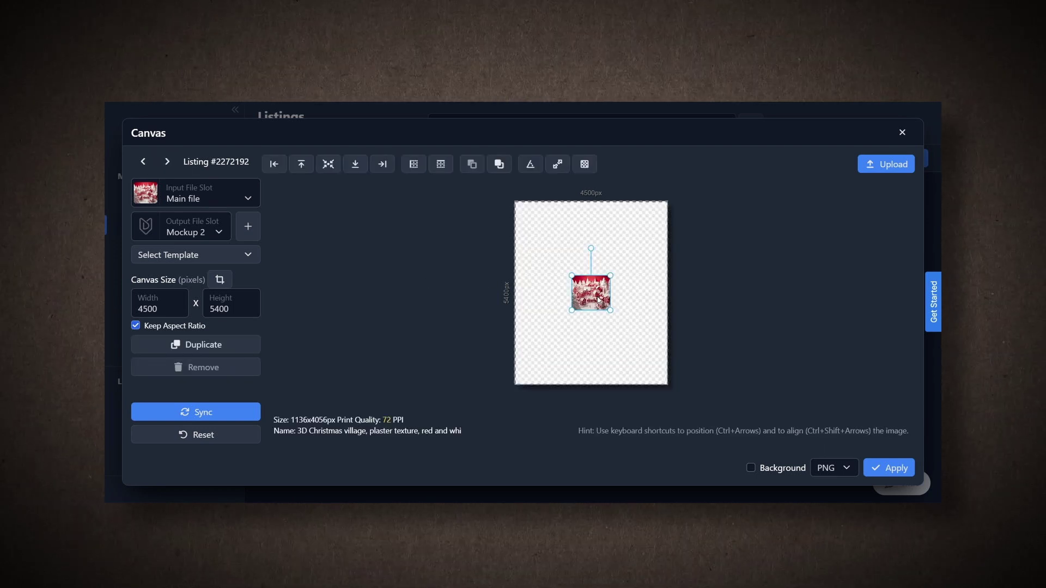
left_click(217, 254)
type("orn")
left_click(218, 295)
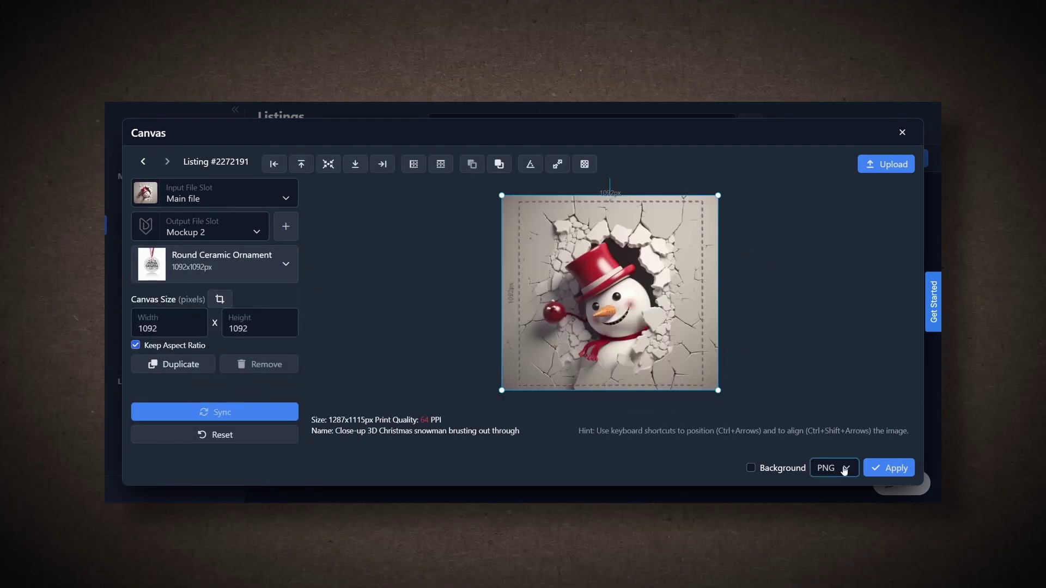
left_click(834, 468)
left_click(890, 477)
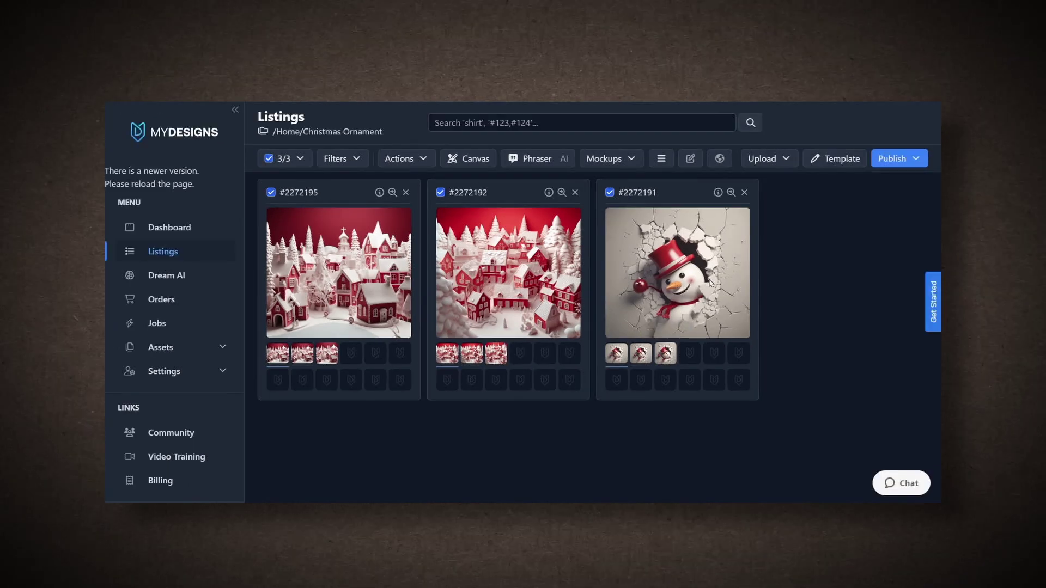
Generate PNG mockups from the Other category's Aluminum Ornament Christmas Ornament 03 for all listings
left_click(617, 160)
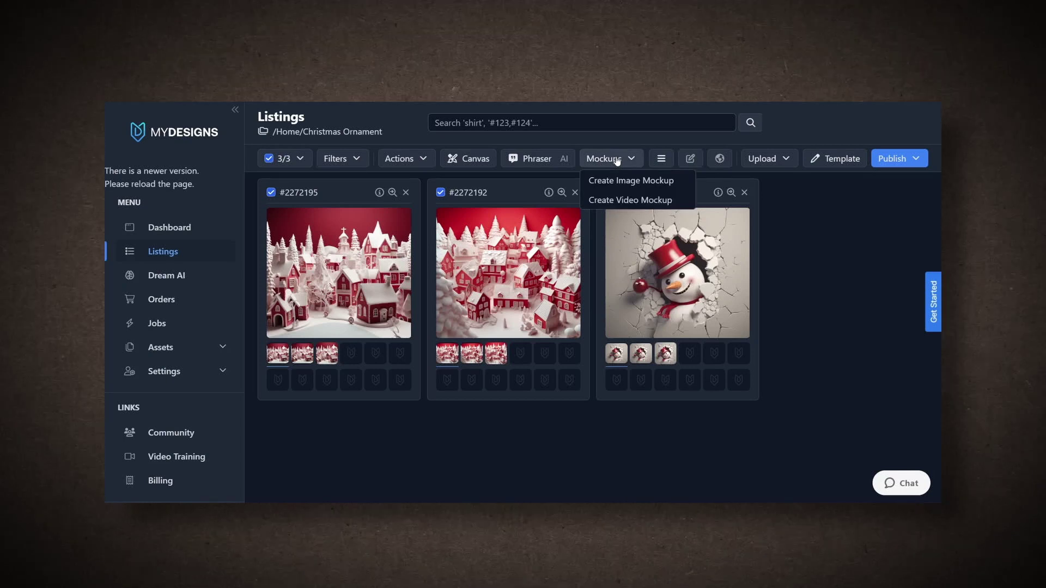
left_click(619, 176)
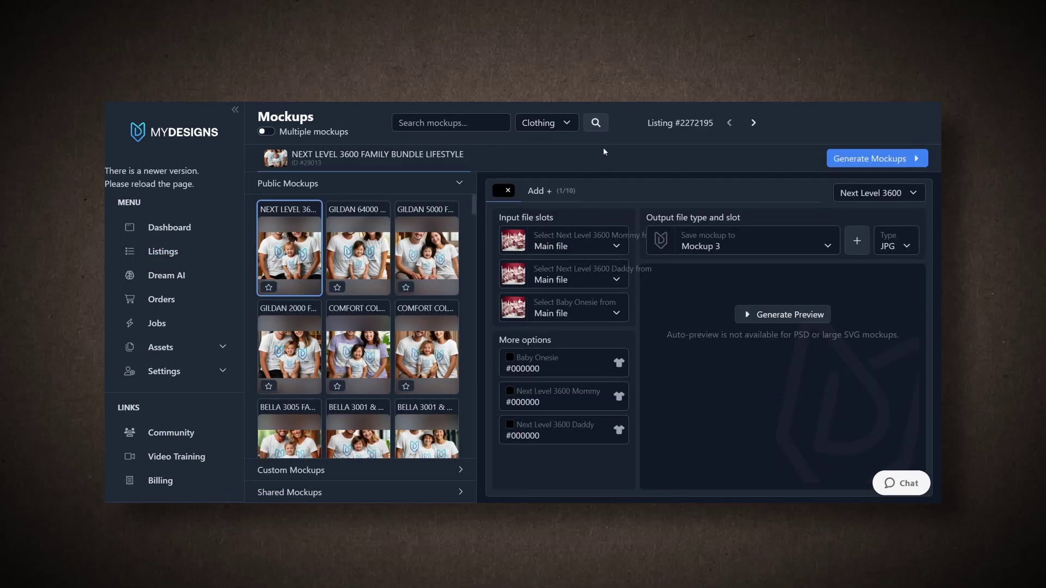
left_click(566, 124)
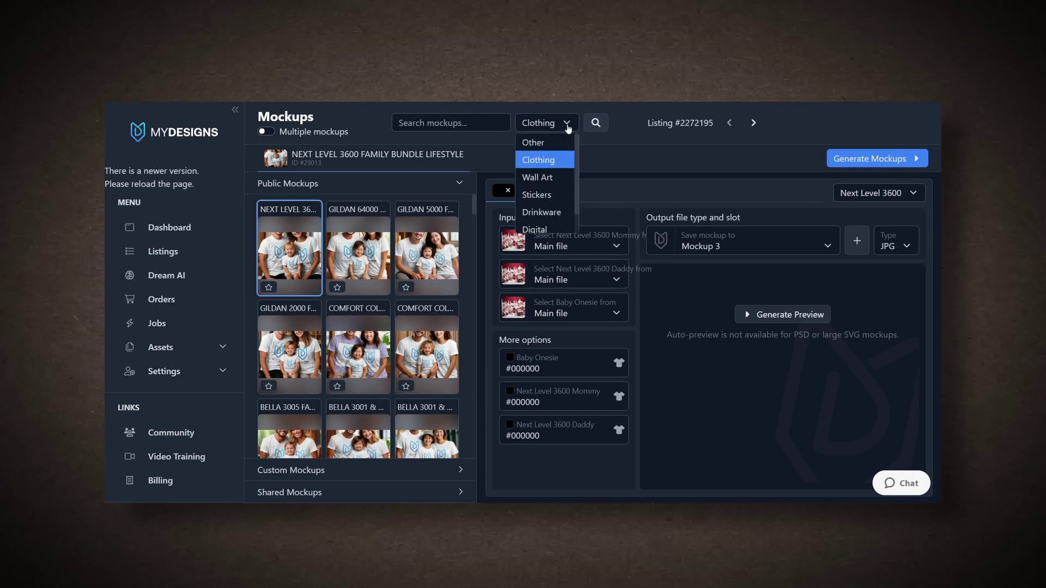
left_click(554, 143)
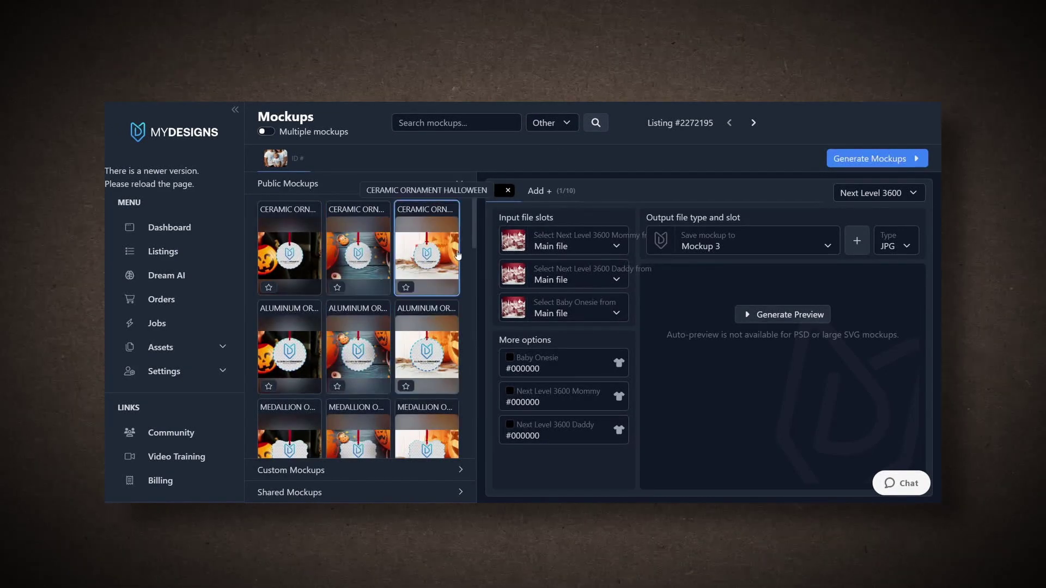
left_click_drag(474, 233, 475, 293)
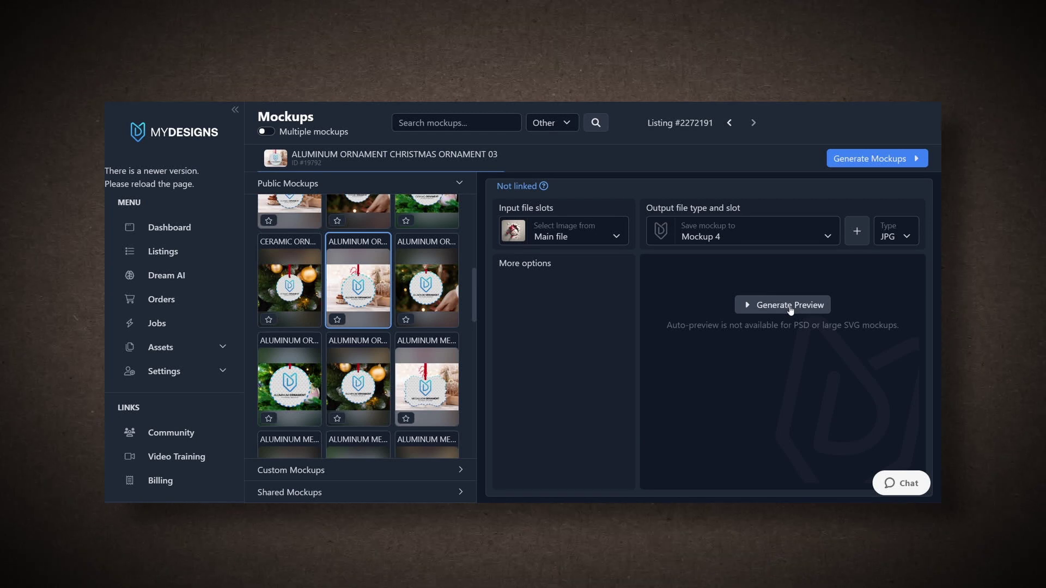
left_click(790, 305)
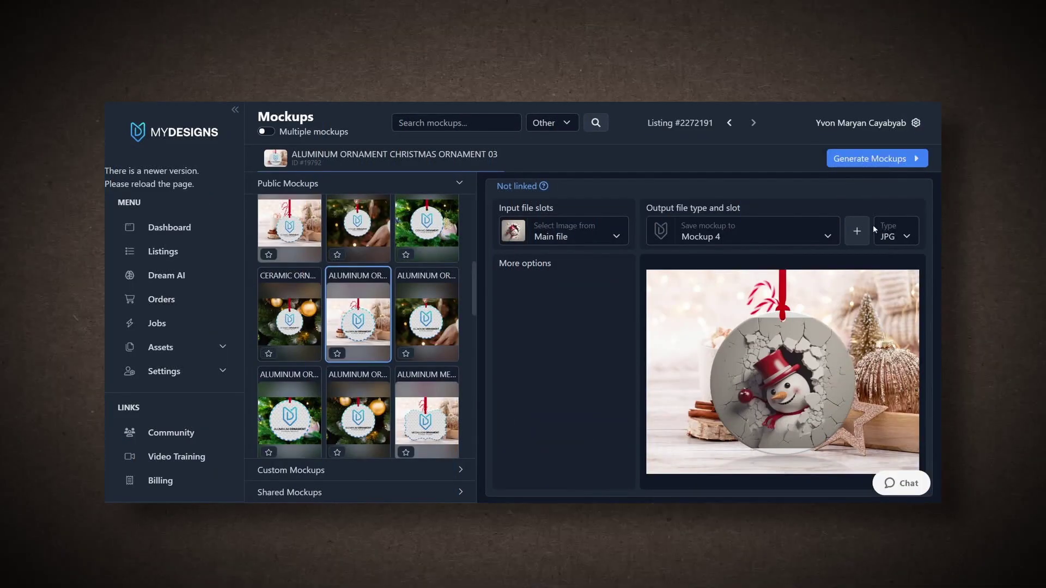
left_click(906, 237)
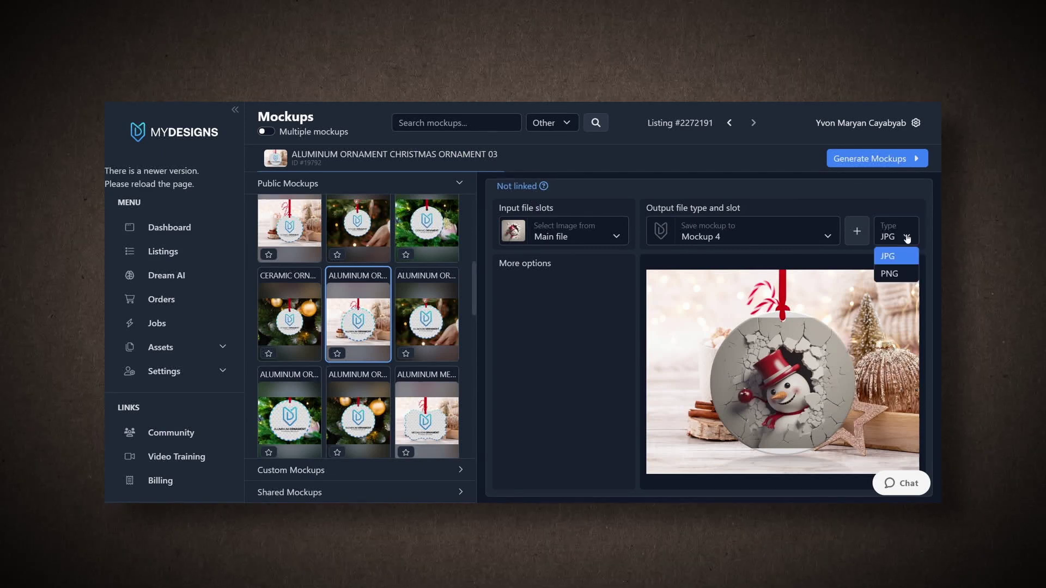
left_click(896, 275)
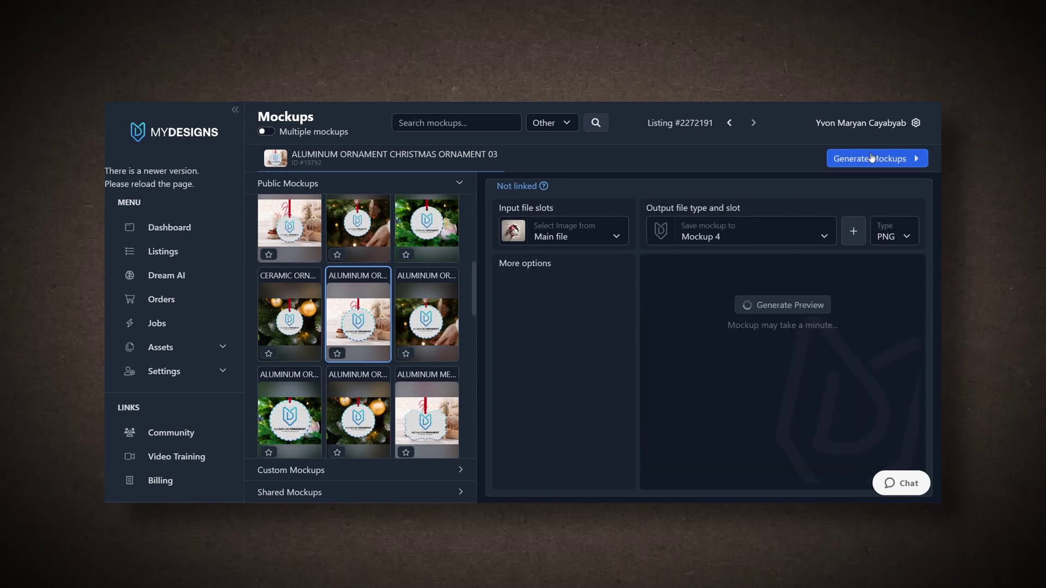
left_click(872, 158)
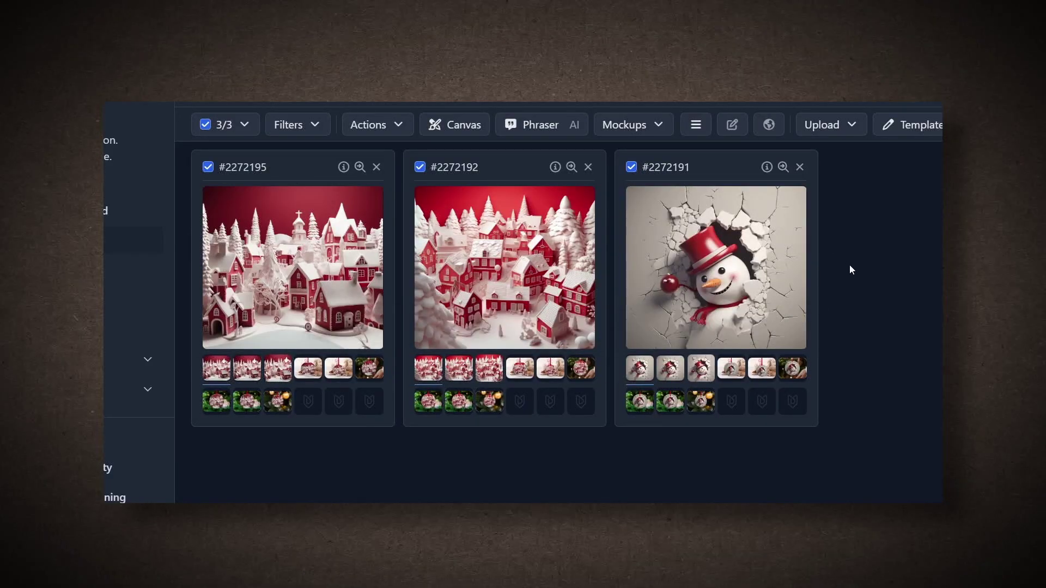
In list view, title the first listing 'Christmas Ornaments' with description 'Christmas Ornaments for your home'
left_click(697, 125)
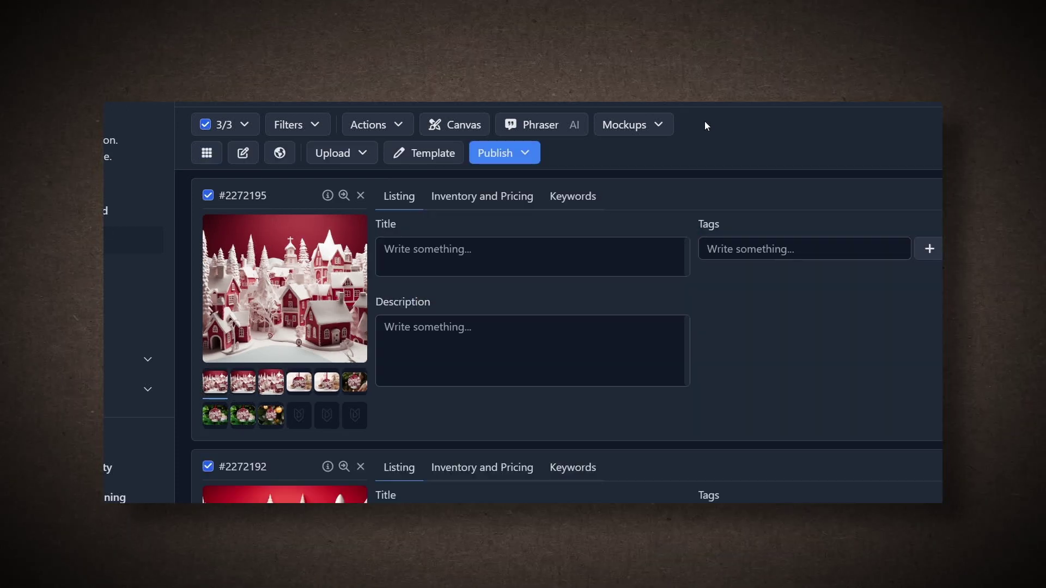
left_click(548, 255)
type("Christmas Ornaments")
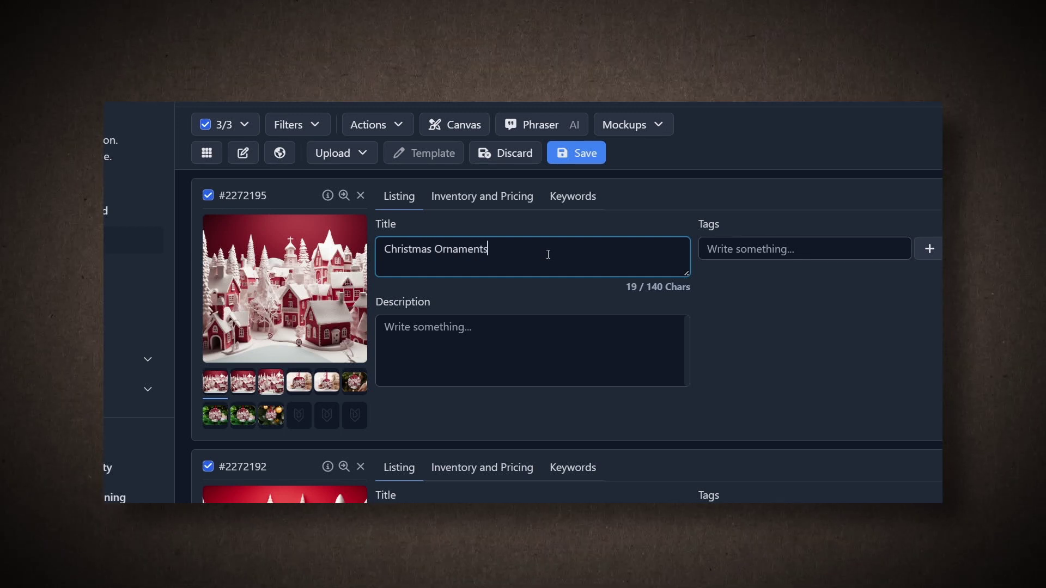
left_click(529, 335)
type("Chris")
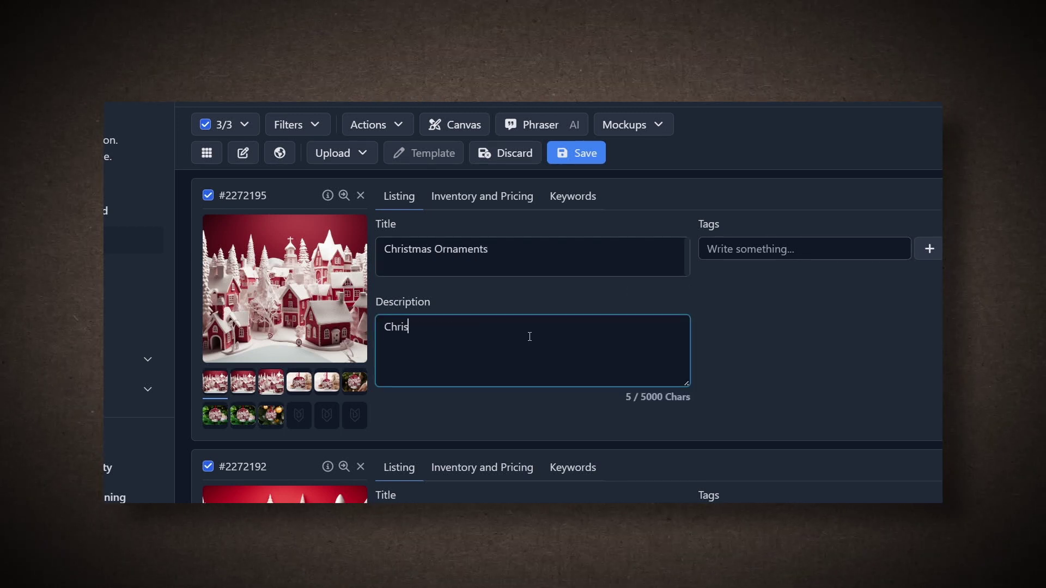
type("tmas Ornaments for your home")
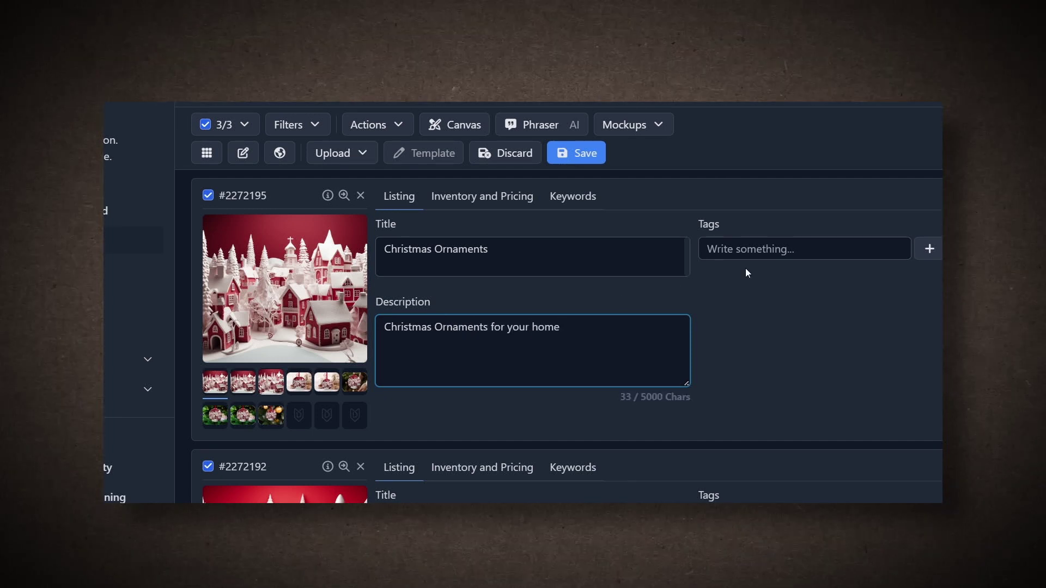
Set the listing price to 4 and quantity to 888, then open Edit in Bulk
left_click(500, 196)
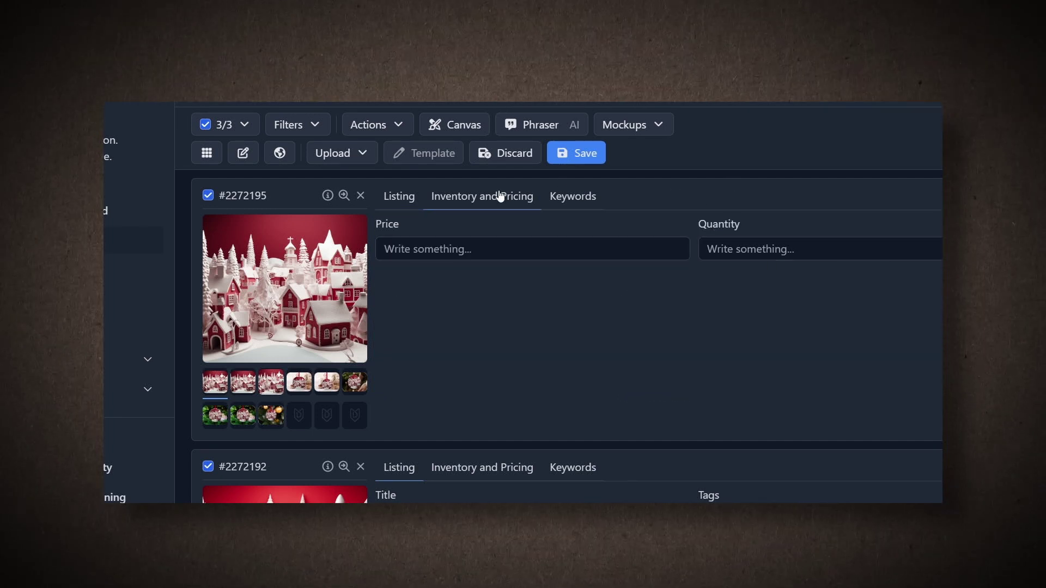
left_click(448, 250)
type("4")
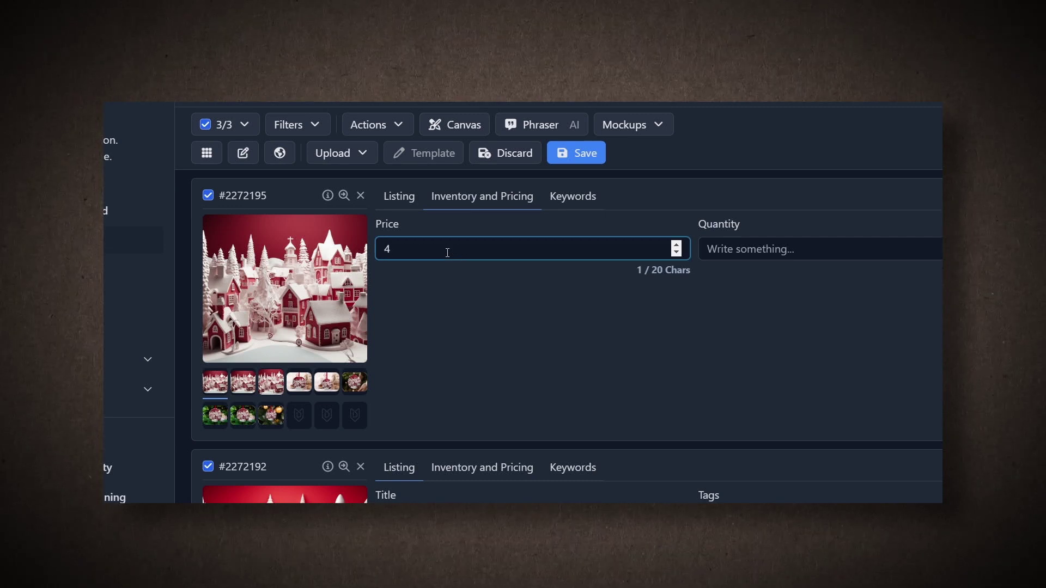
left_click(735, 249)
type("888")
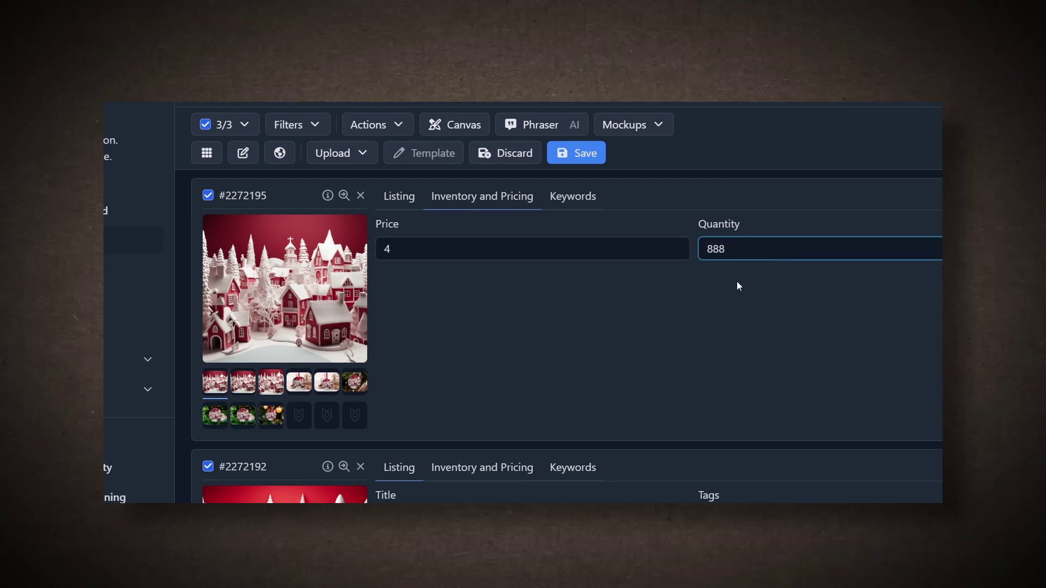
left_click(376, 125)
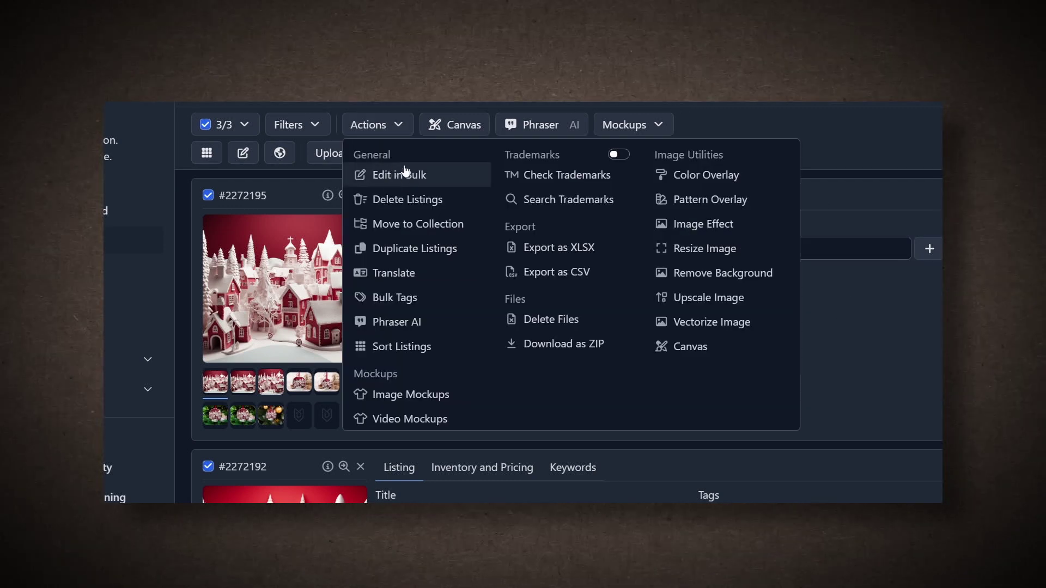
left_click(402, 172)
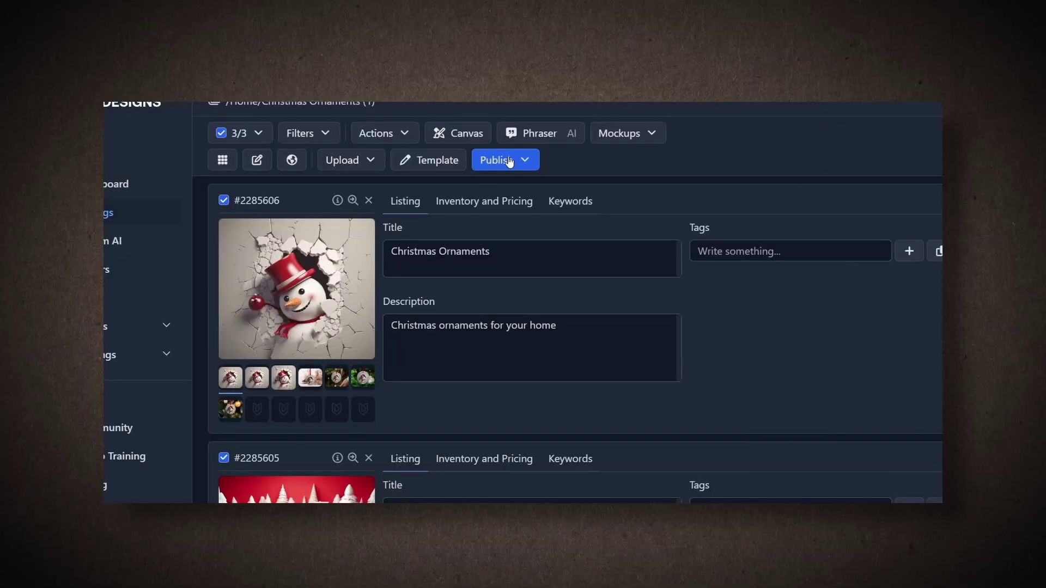
Start a Digital publish selling only Mockup 2, not the main file
left_click(509, 161)
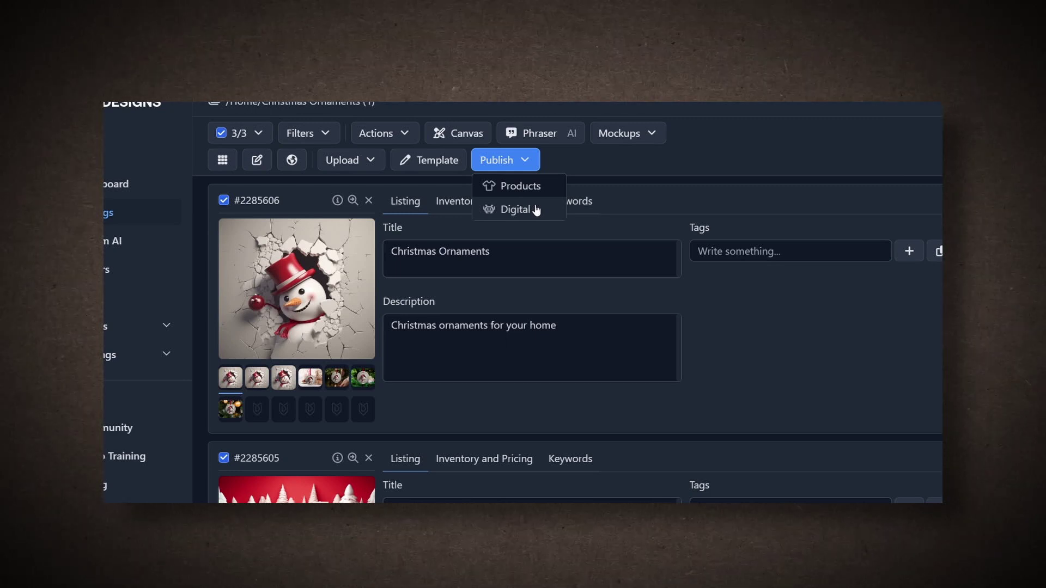
left_click(535, 209)
left_click(368, 245)
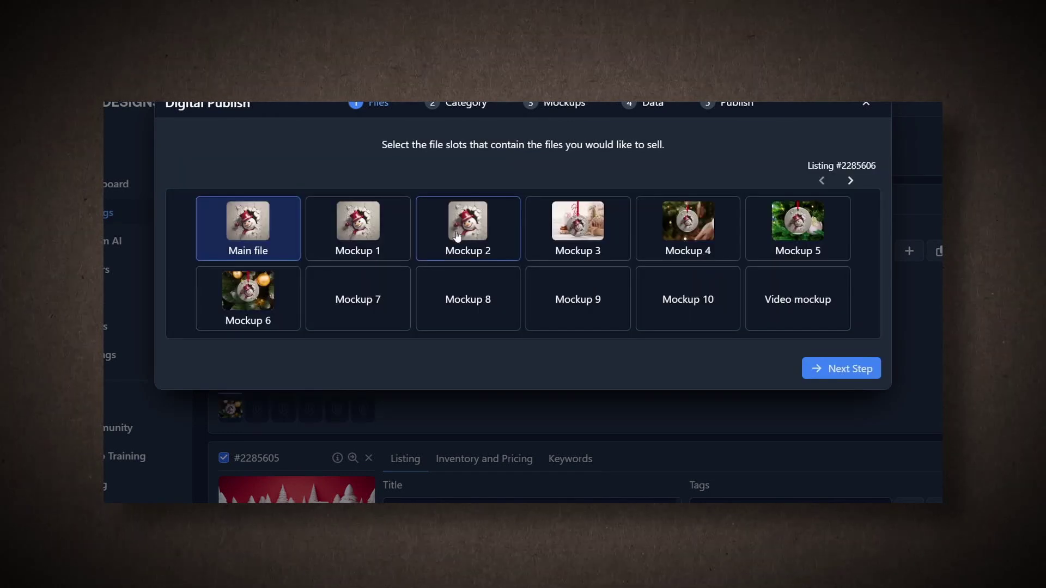
left_click(483, 244)
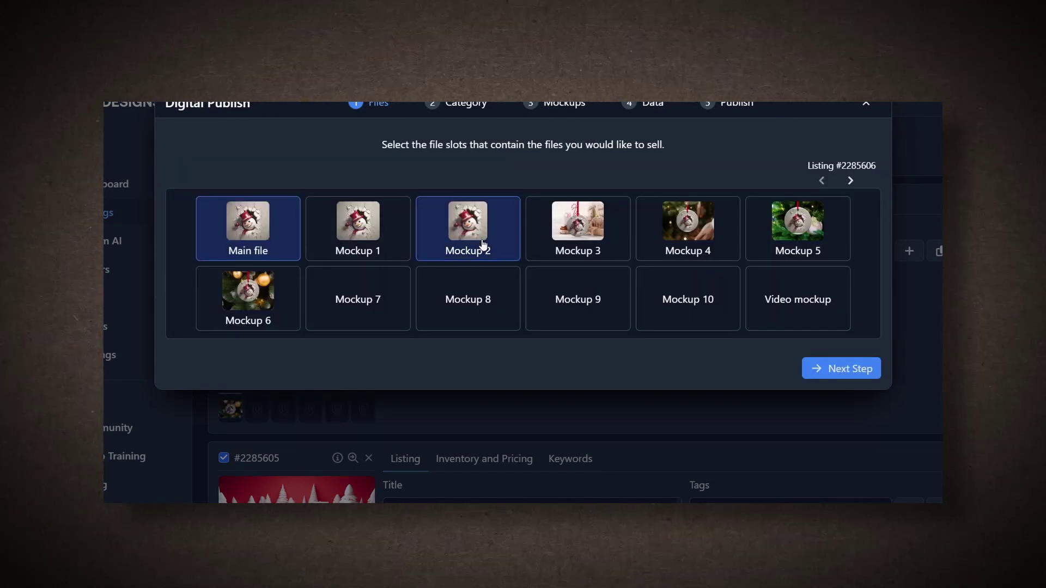
left_click(292, 206)
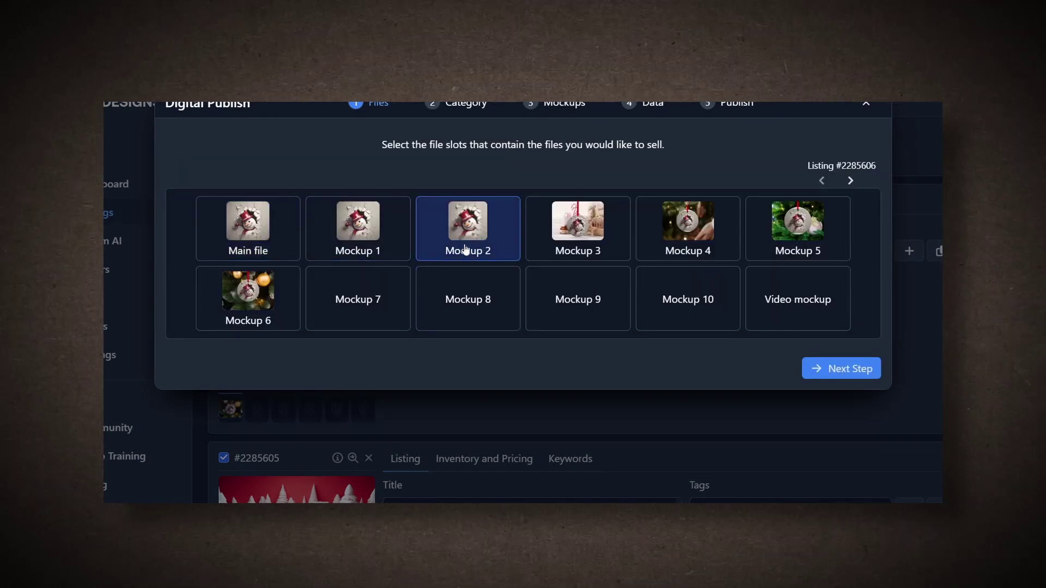
left_click(840, 369)
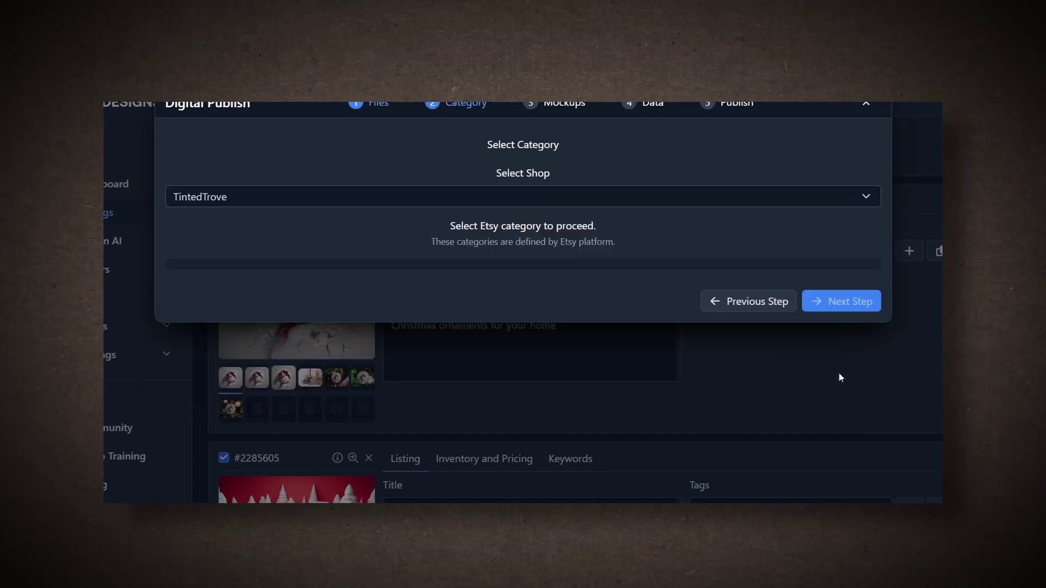
Make Mockup 3 primary and add Mockups 4, 6 and 2 to the published images
left_click(841, 301)
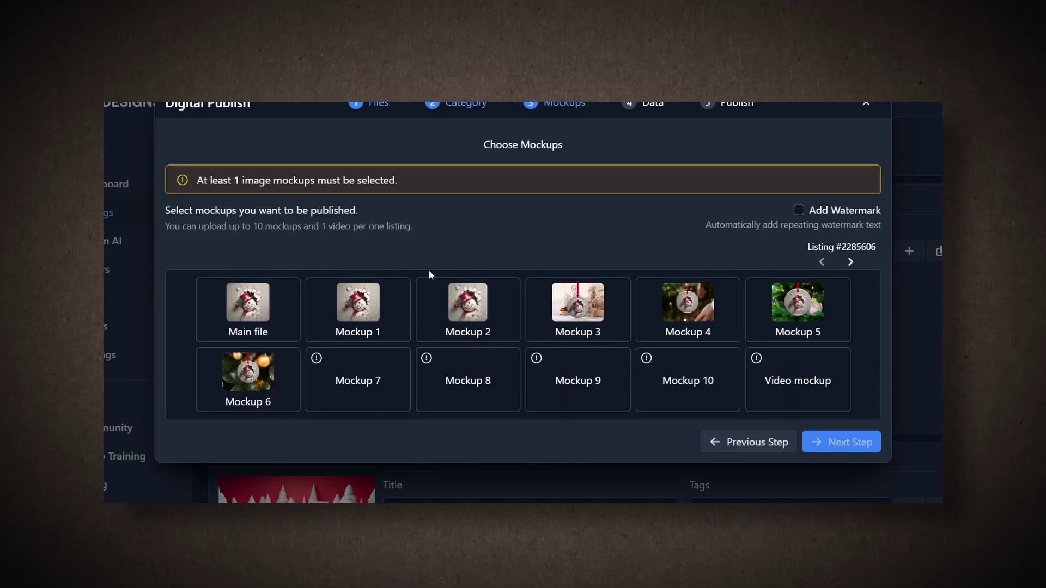
left_click(546, 320)
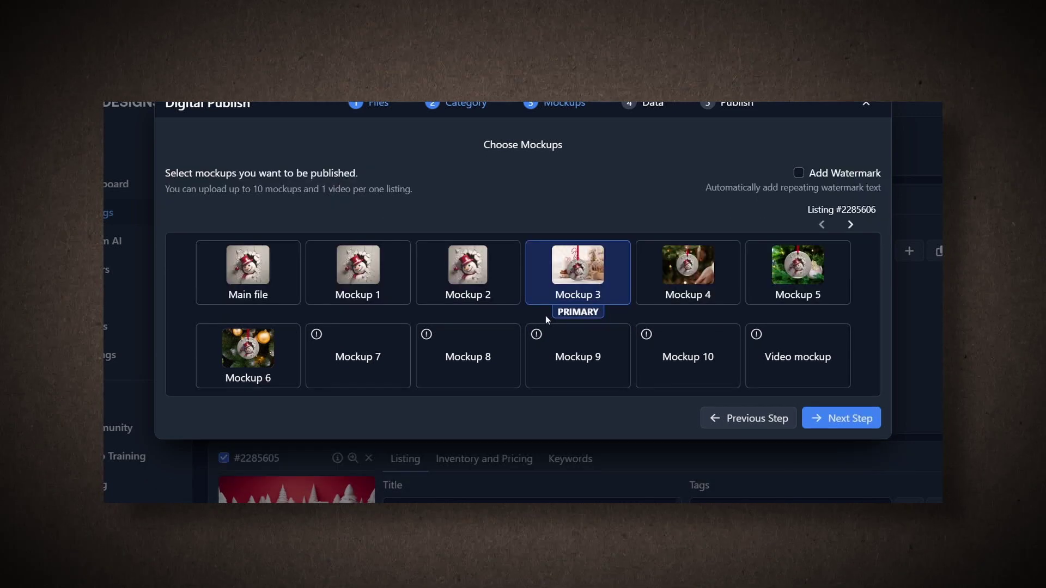
left_click(682, 275)
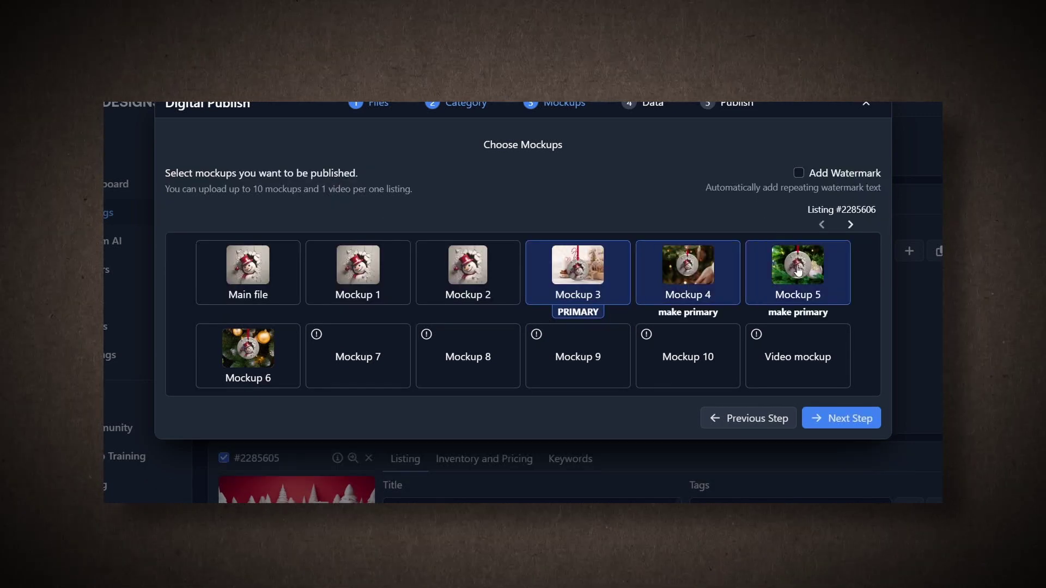
left_click(249, 363)
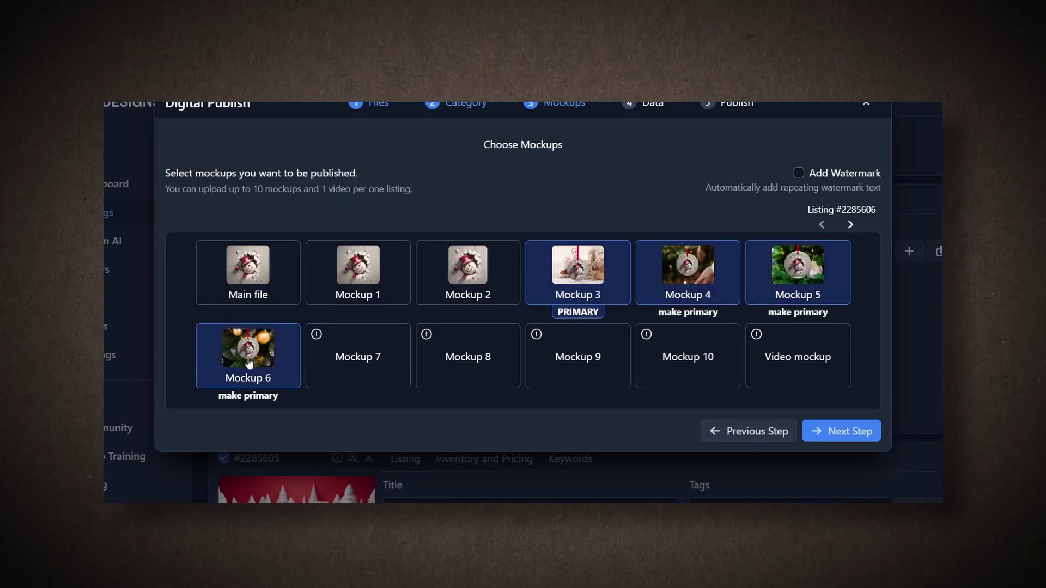
left_click(484, 287)
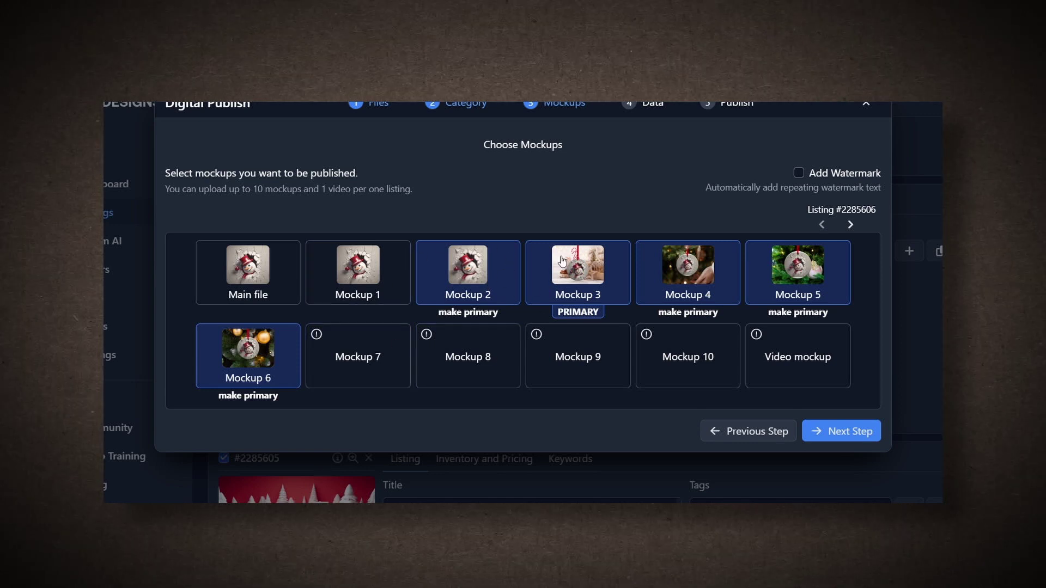
left_click(832, 433)
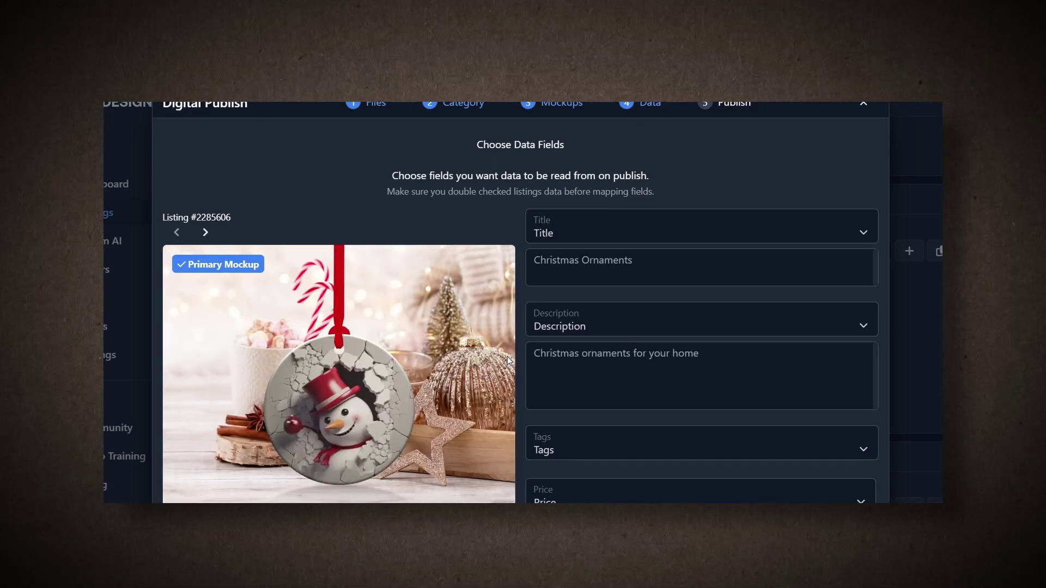
scroll(806, 474, "down", 3)
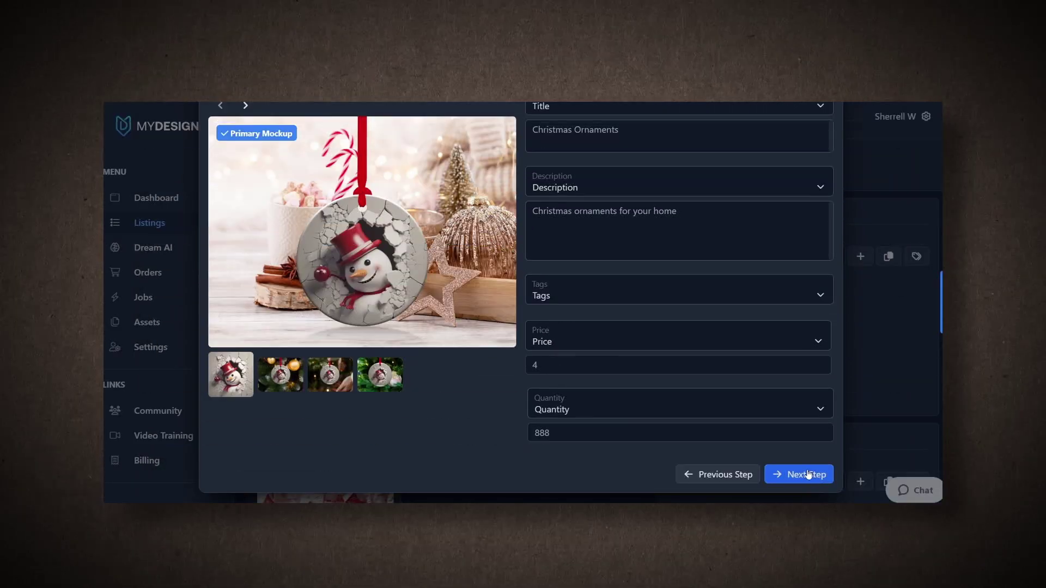
Open the publish preview and scroll through the listings to be published
left_click(807, 474)
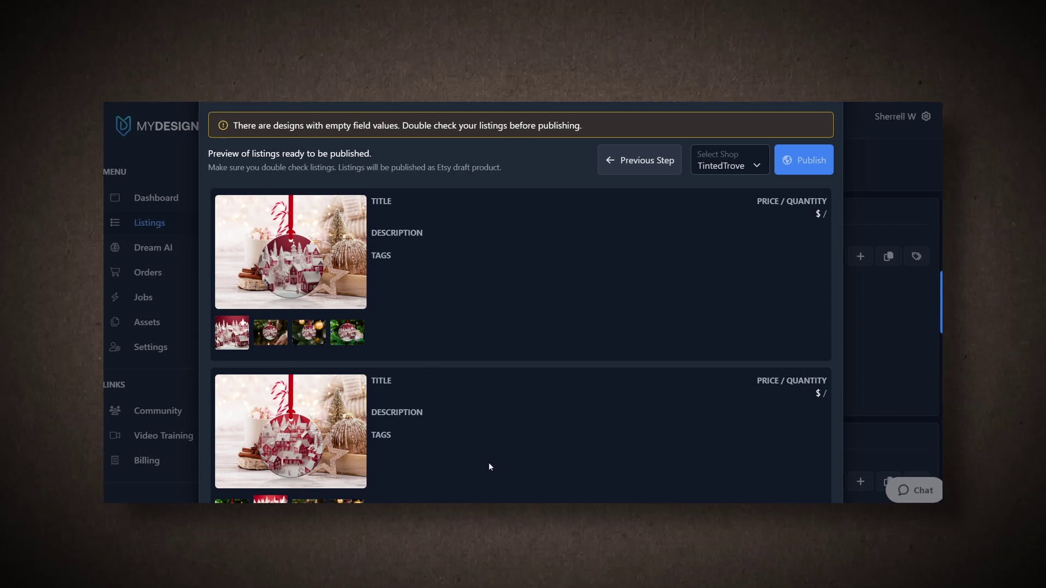
scroll(529, 322, "down", 4)
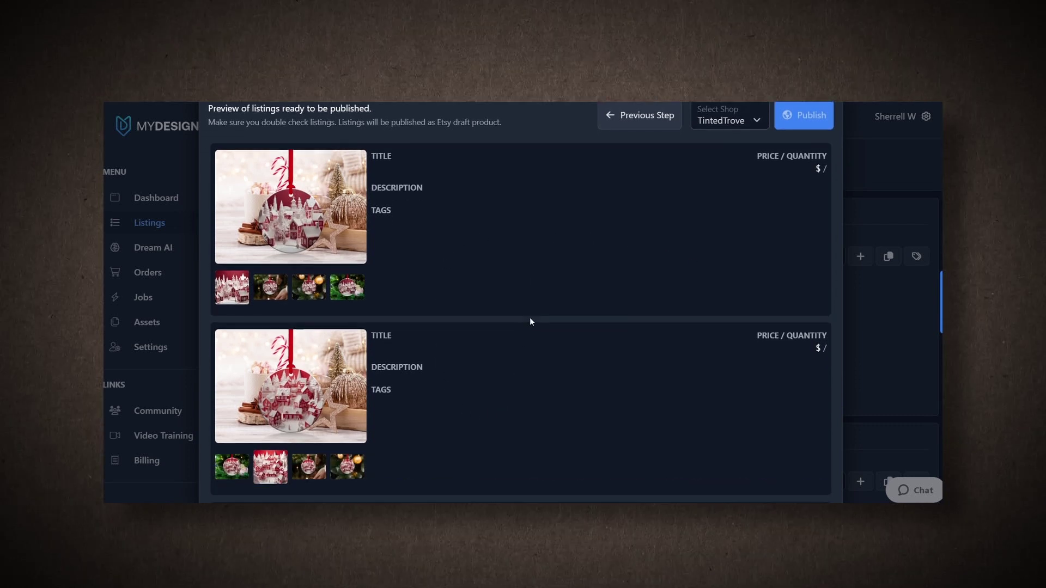
scroll(531, 322, "up", 4)
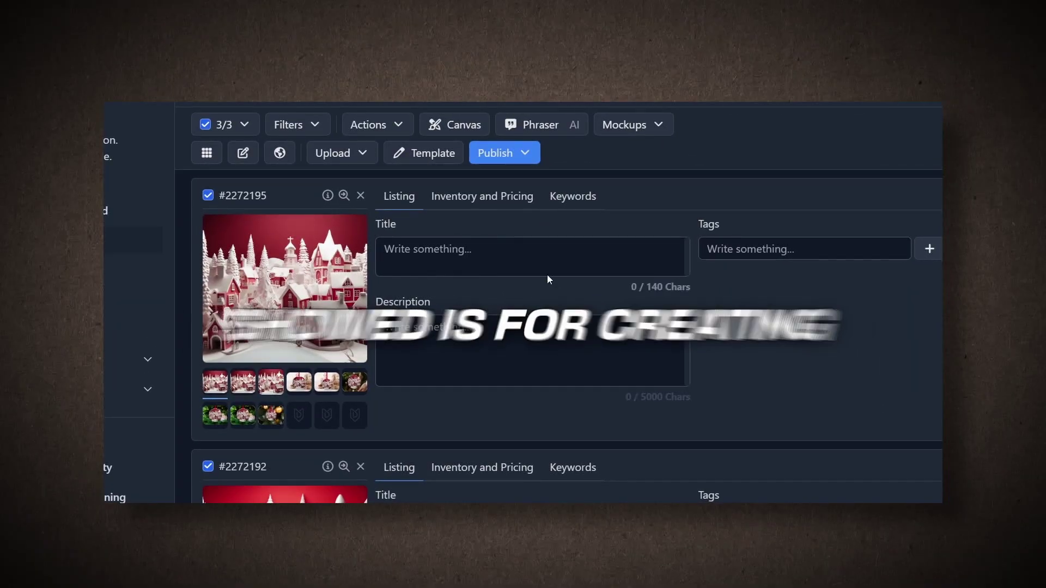
Place the cursor in the Title field of listing #2272195
left_click(548, 254)
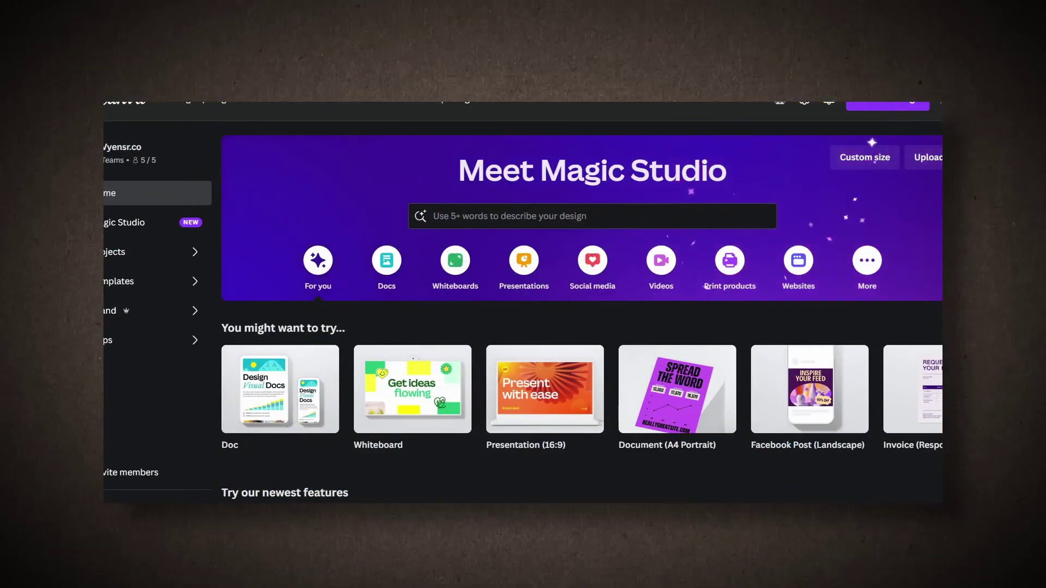
Start a custom-size Canva design and begin typing its width, starting with 2
left_click(894, 107)
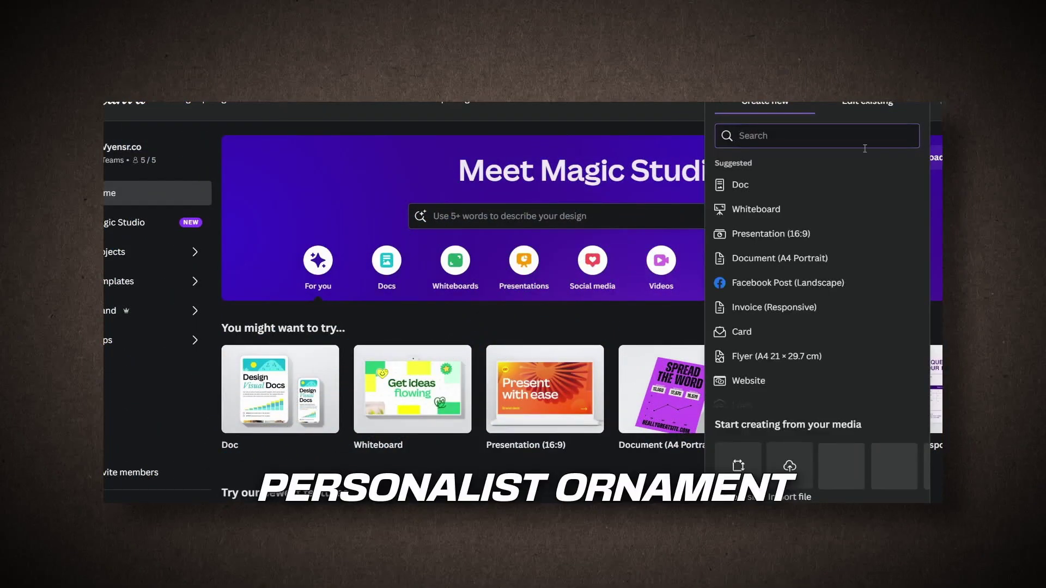
left_click(739, 466)
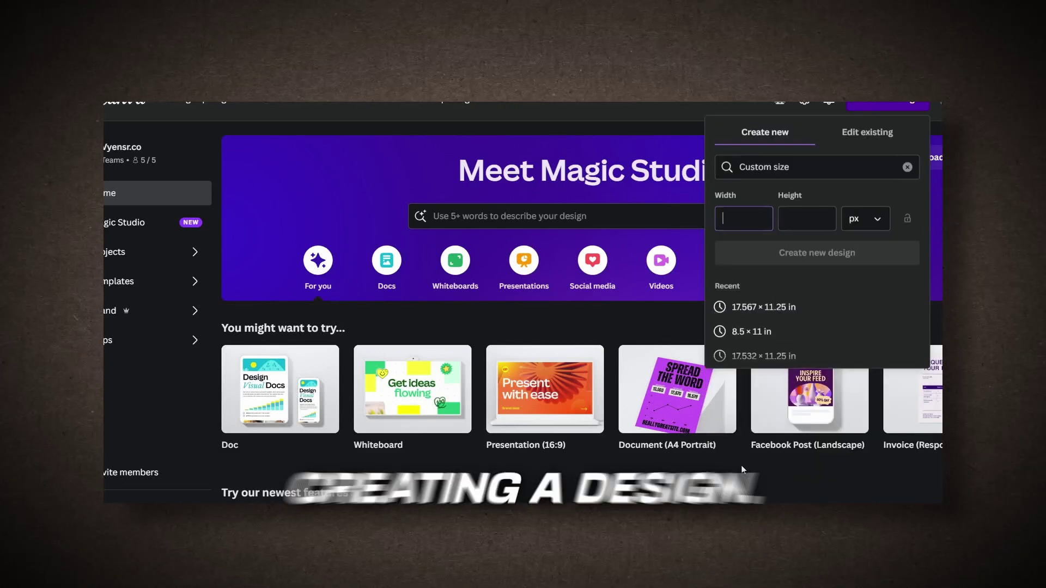
type("2")
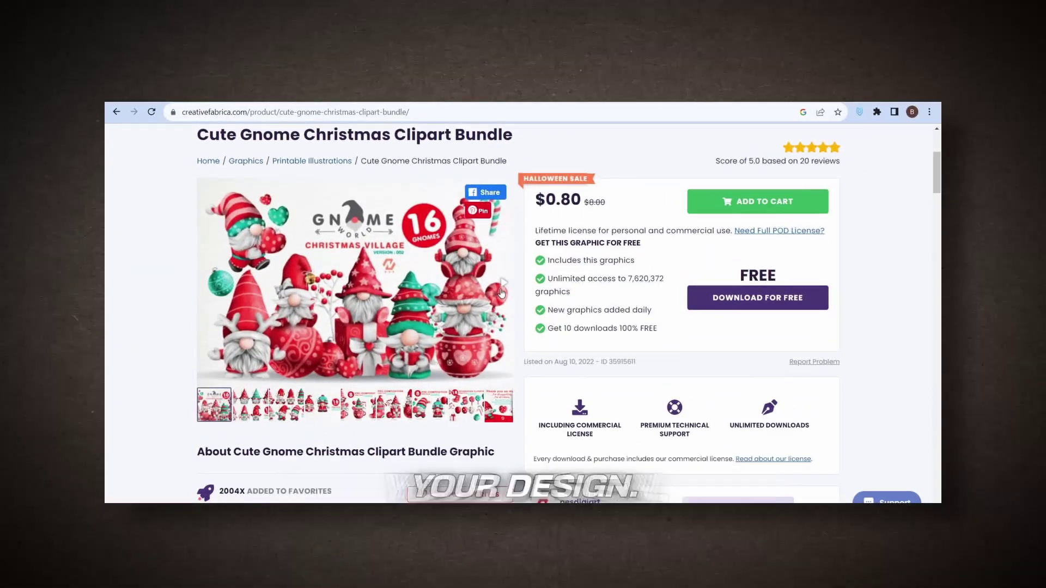
Page through three preview images of the Cute Gnome Christmas Clipart Bundle
left_click(512, 301)
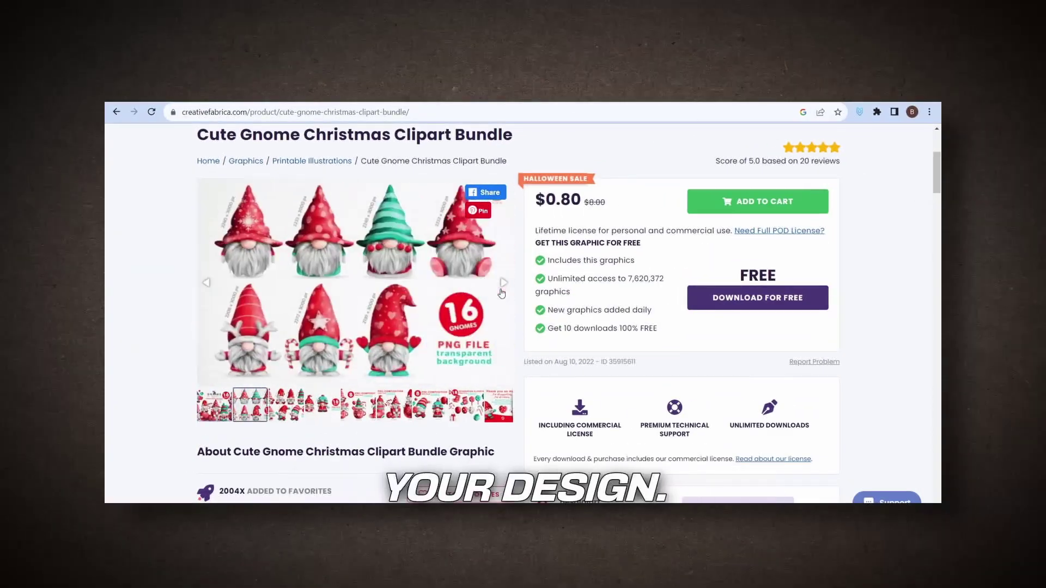
left_click(501, 294)
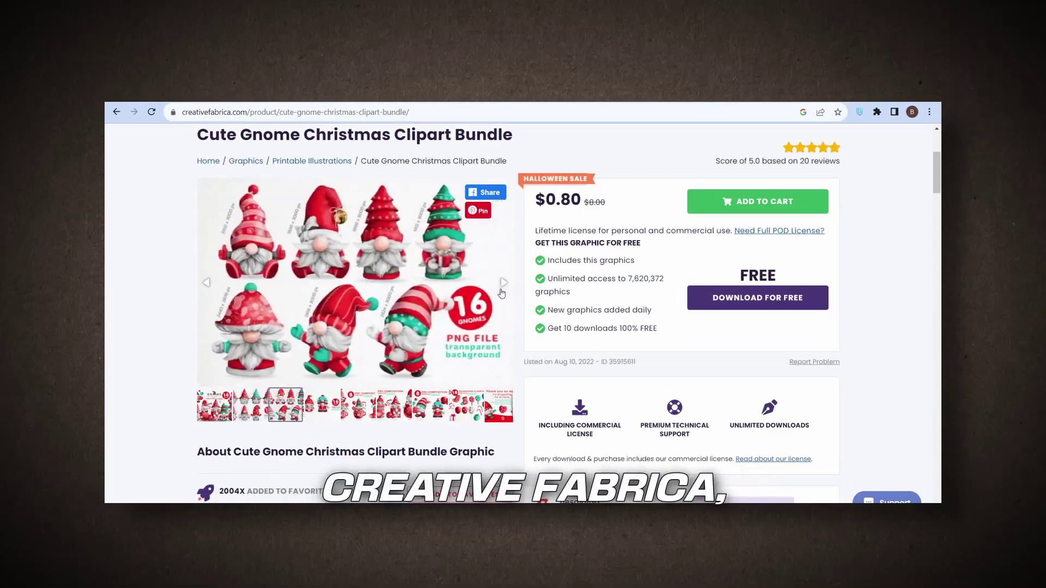
left_click(501, 294)
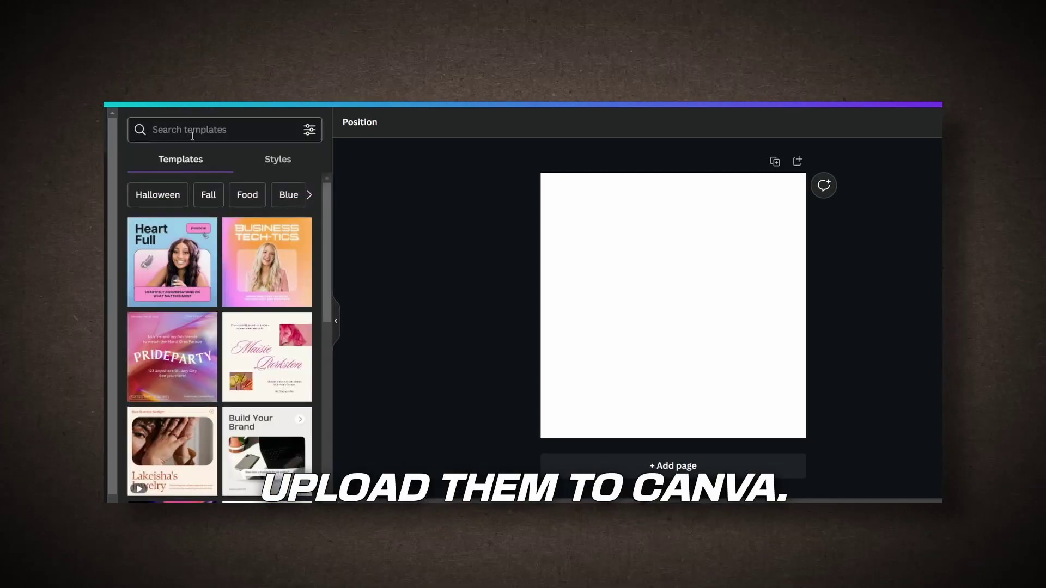
Search Canva templates for 'first christmas'
left_click(195, 132)
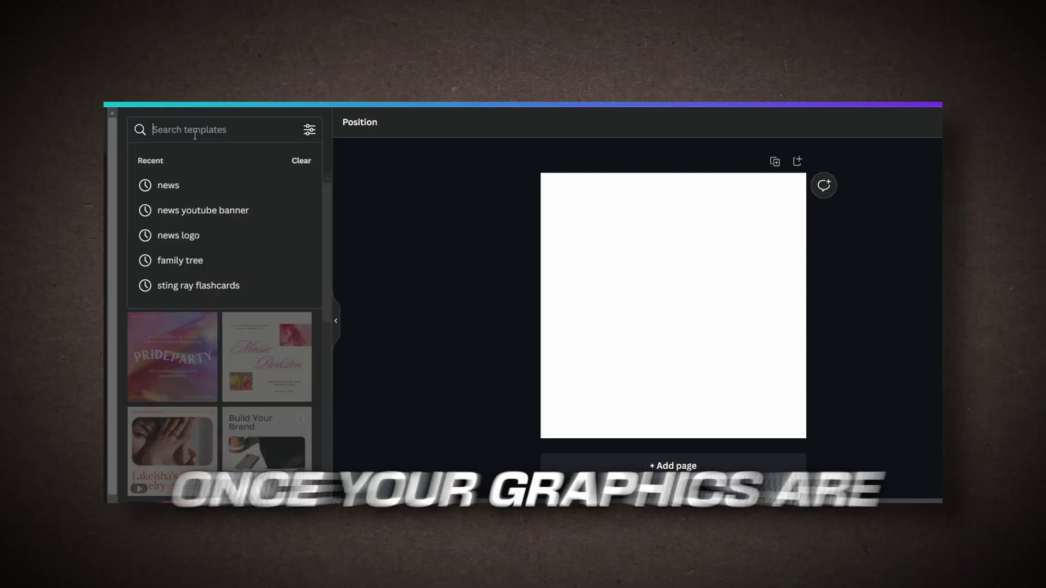
type("first christmas")
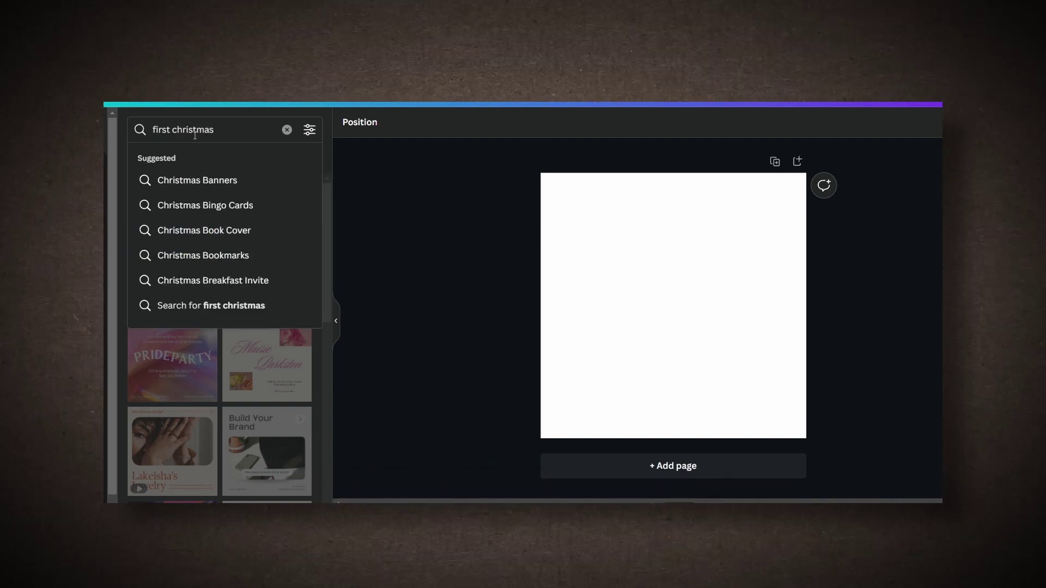
key("Return")
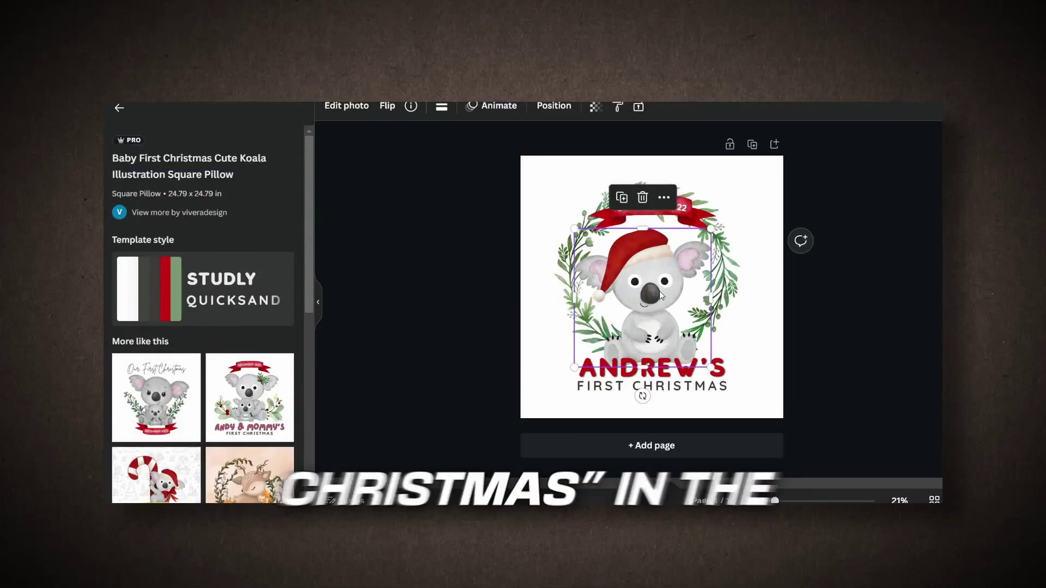
Delete the koala from the template and nudge the FIRST CHRISTMAS text lower
key("Delete")
left_click_drag(654, 385, 654, 392)
left_click(564, 367)
left_click(534, 231)
left_click(539, 392)
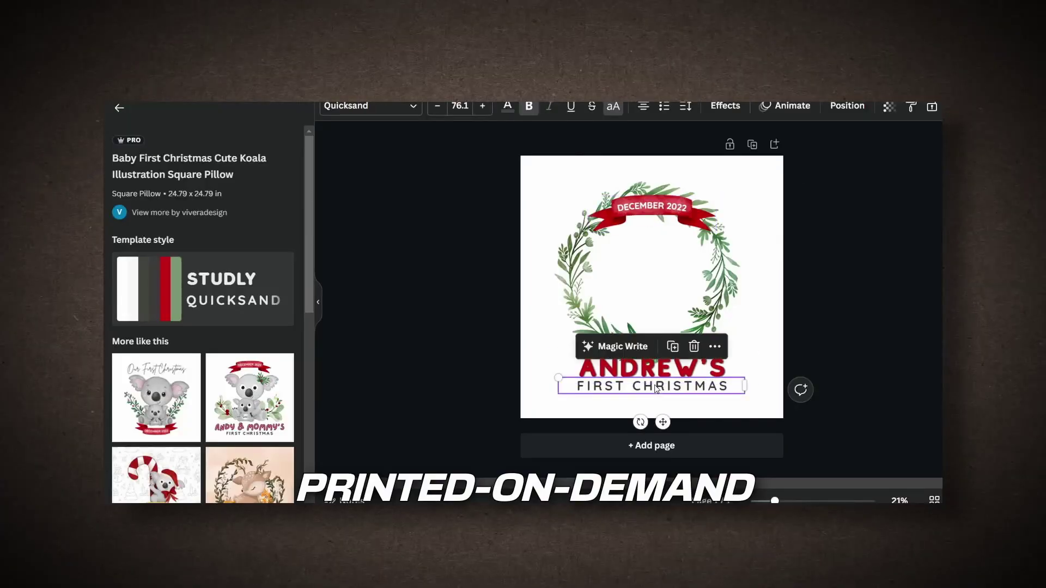
Add the green gnome image from Uploads and remove its background
left_click(652, 368)
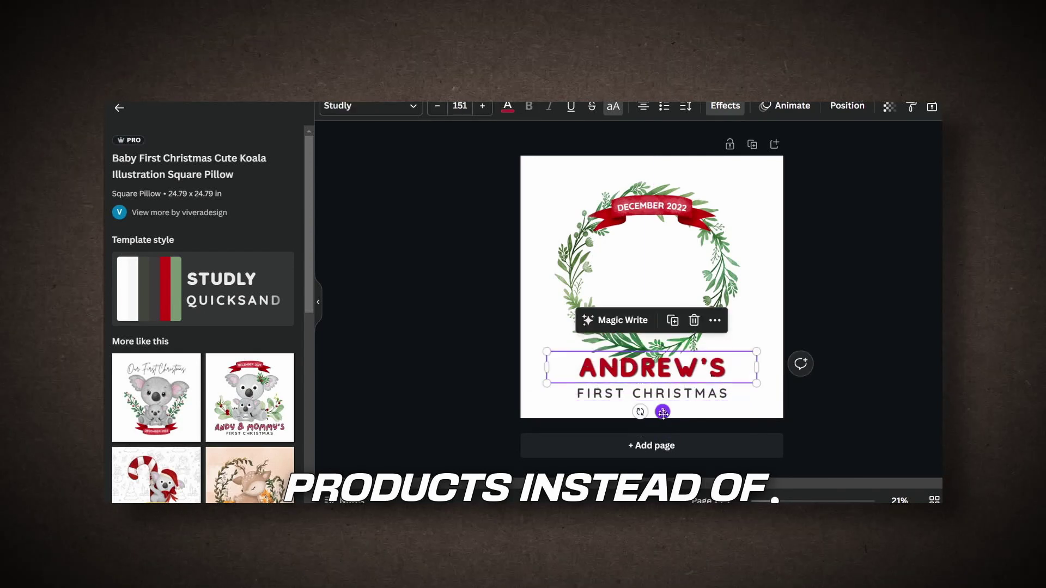
left_click(547, 330)
left_click(524, 366)
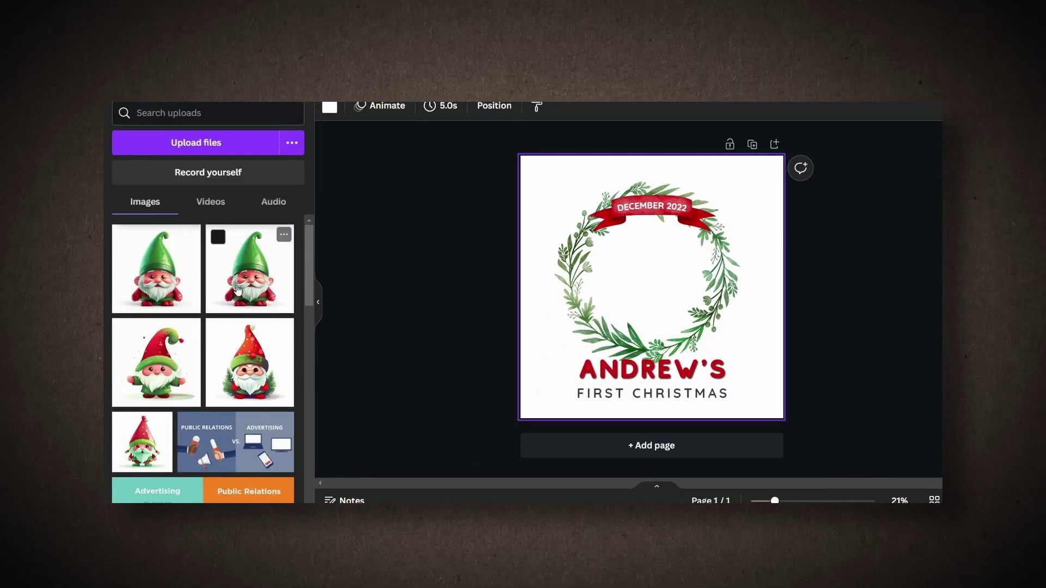
left_click(237, 289)
left_click(348, 108)
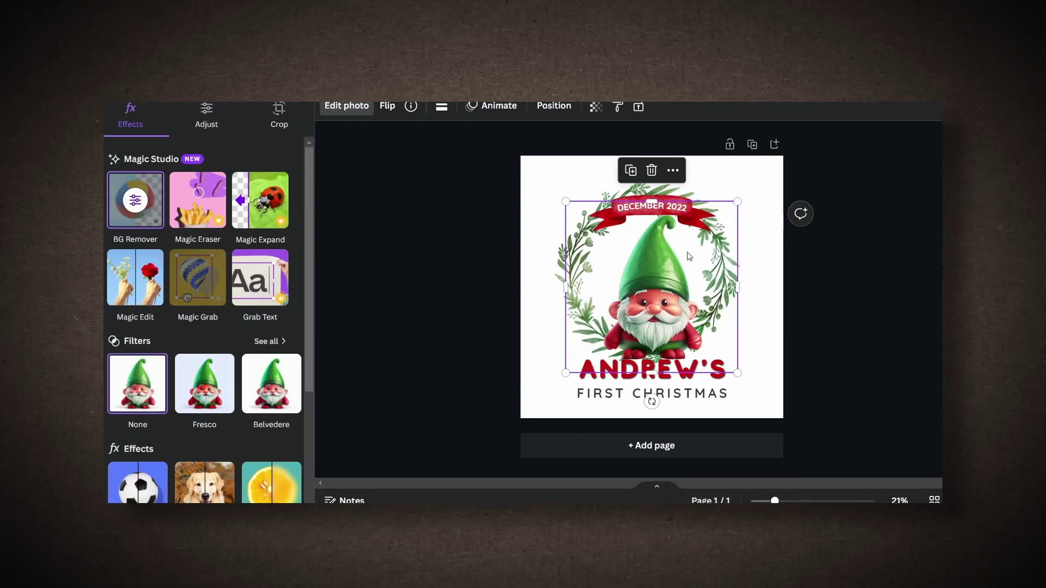
Resize and centre the gnome inside the wreath, above ANDREW'S
left_click_drag(737, 373, 702, 338)
left_click_drag(648, 283, 667, 299)
left_click_drag(713, 348, 742, 362)
left_click_drag(660, 295, 649, 288)
left_click_drag(730, 207, 754, 182)
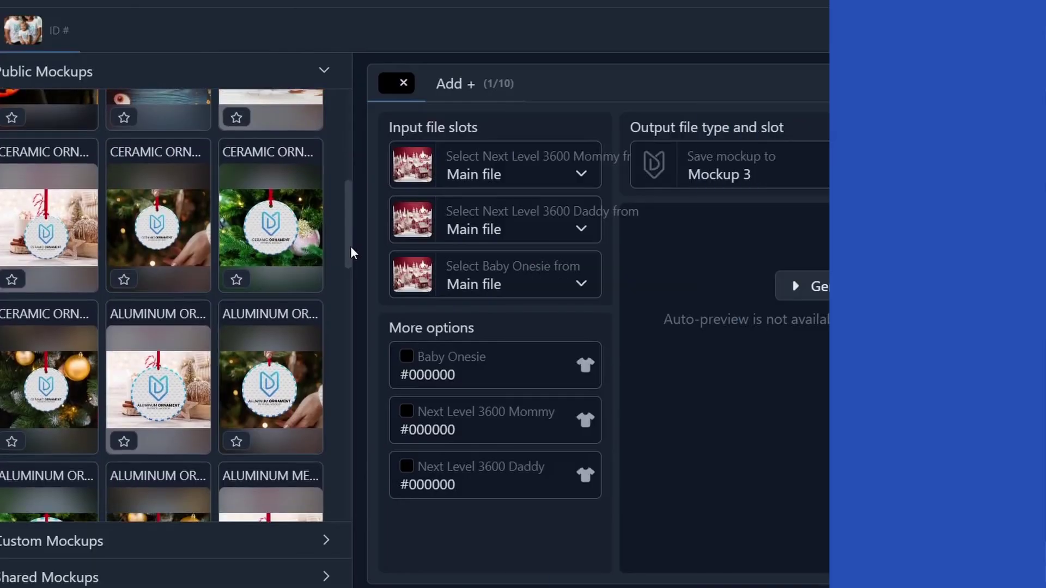
left_click_drag(350, 246, 352, 278)
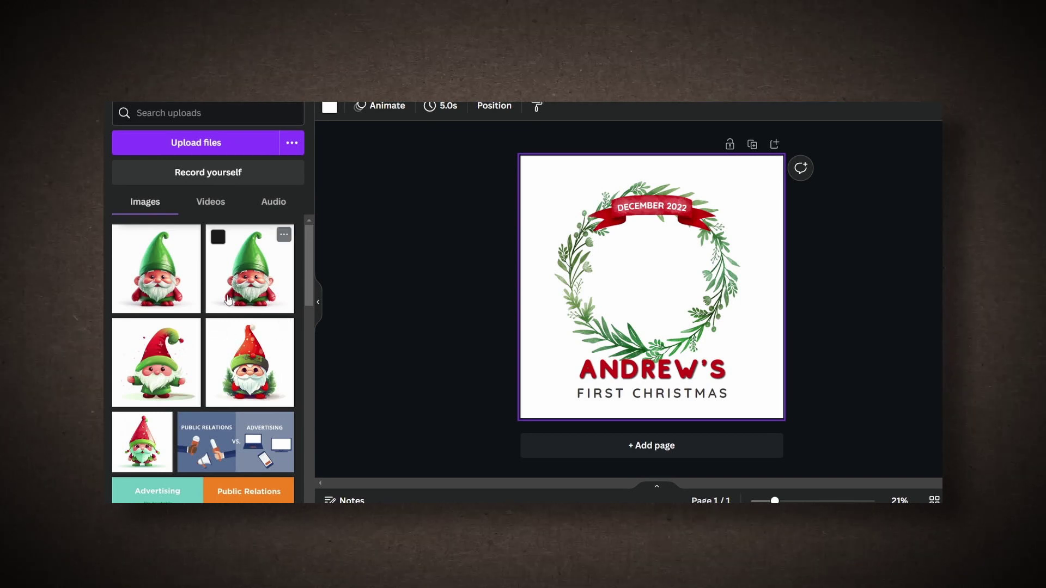
Add the green gnome to the wreath design and apply background removal
left_click(237, 291)
left_click(347, 106)
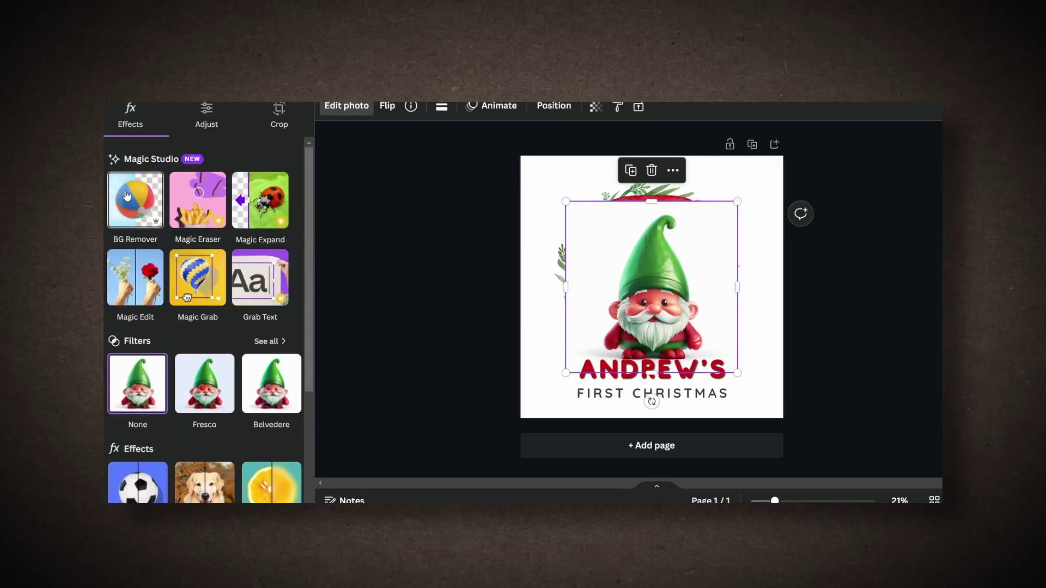